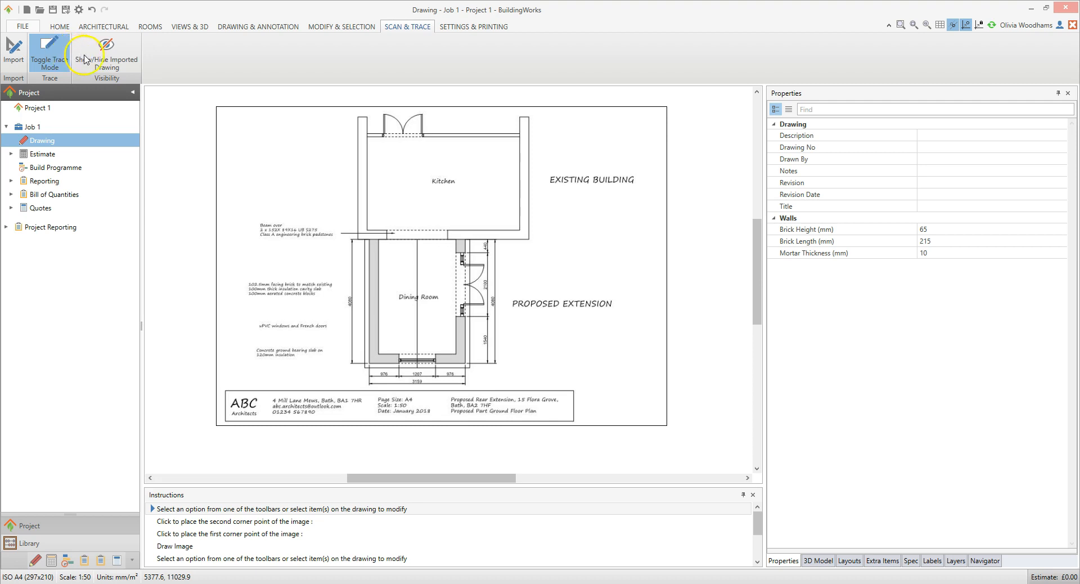
Hide the imported floor plan and show it again.
click(132, 66)
click(132, 67)
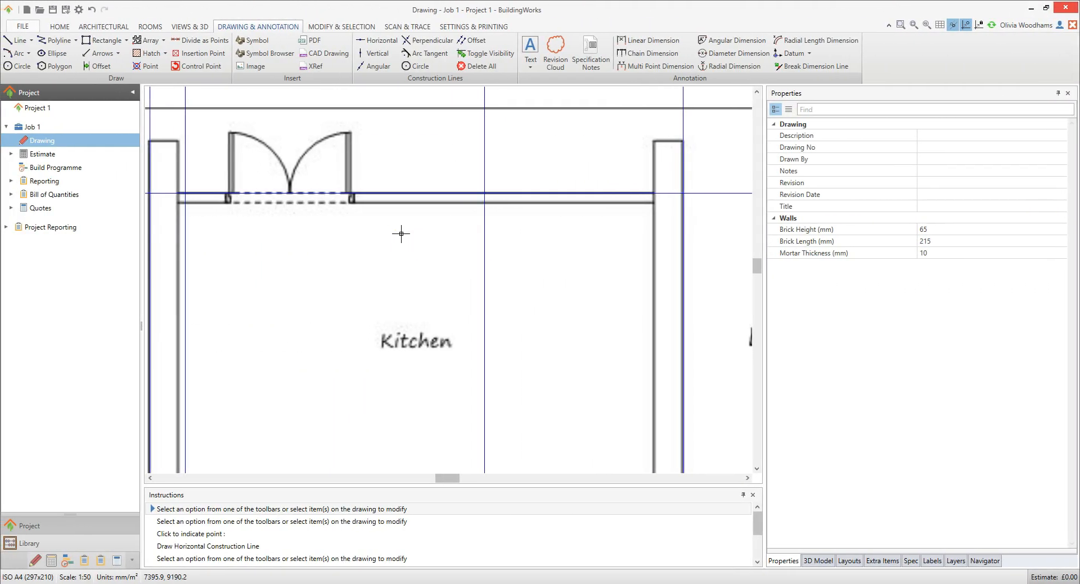
Start a Brick & Block Cavity Walls component with the Existing Wall specification and the Ground Floor configuration.
scroll(401, 234, down, 2)
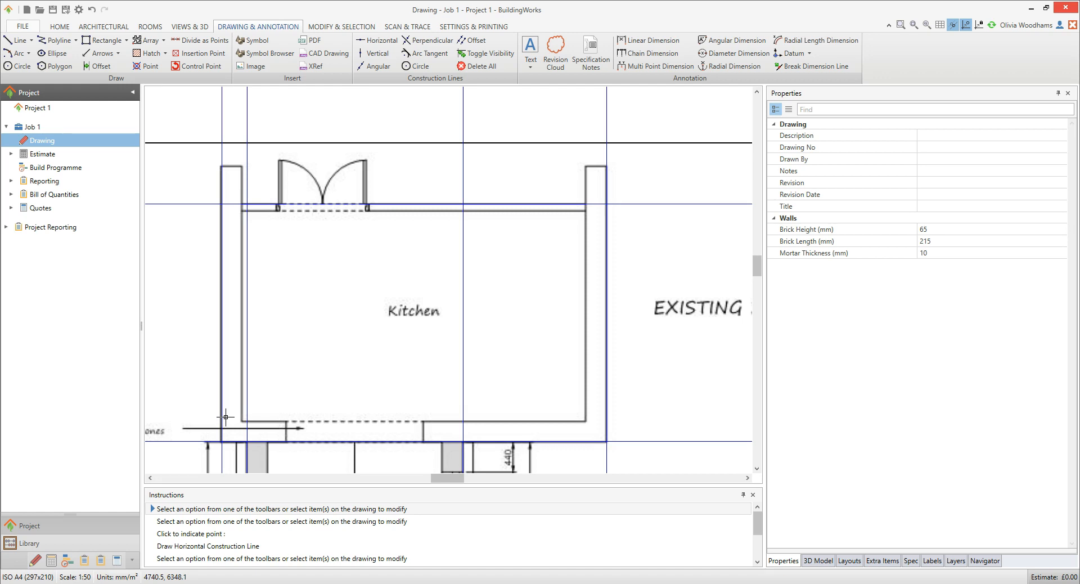
click(97, 27)
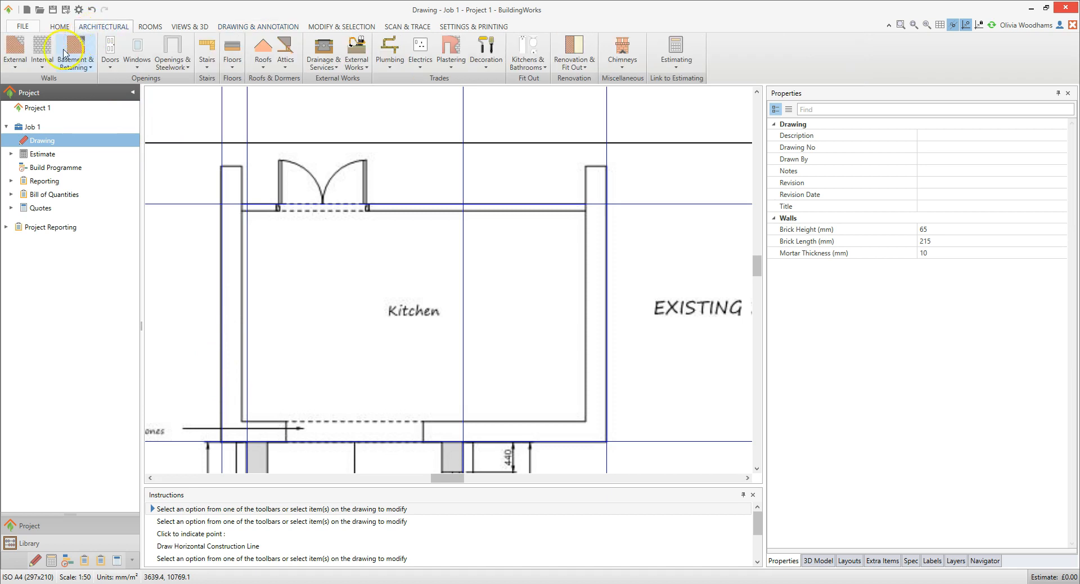
click(19, 65)
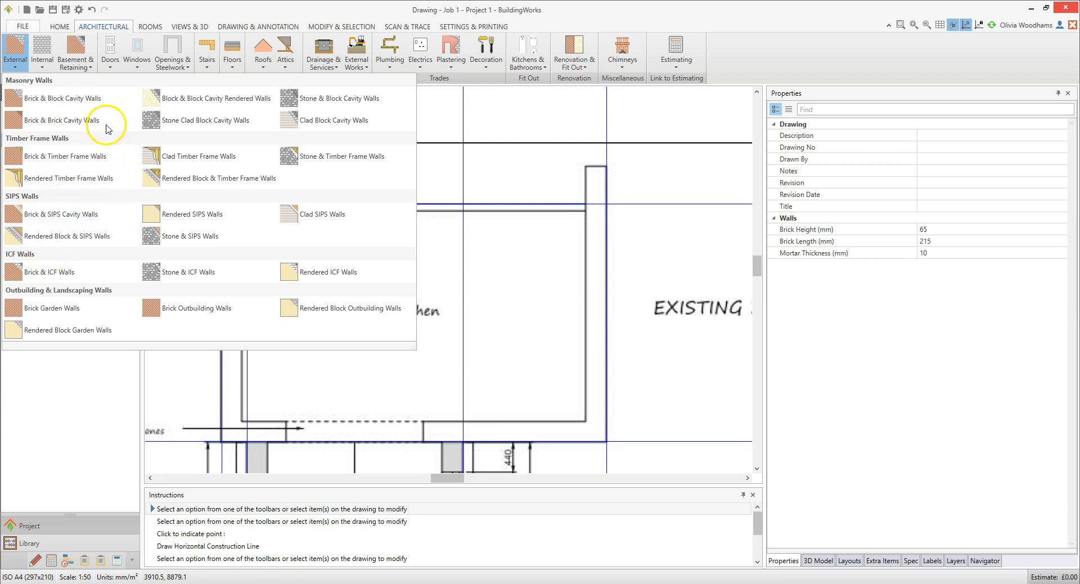
click(115, 106)
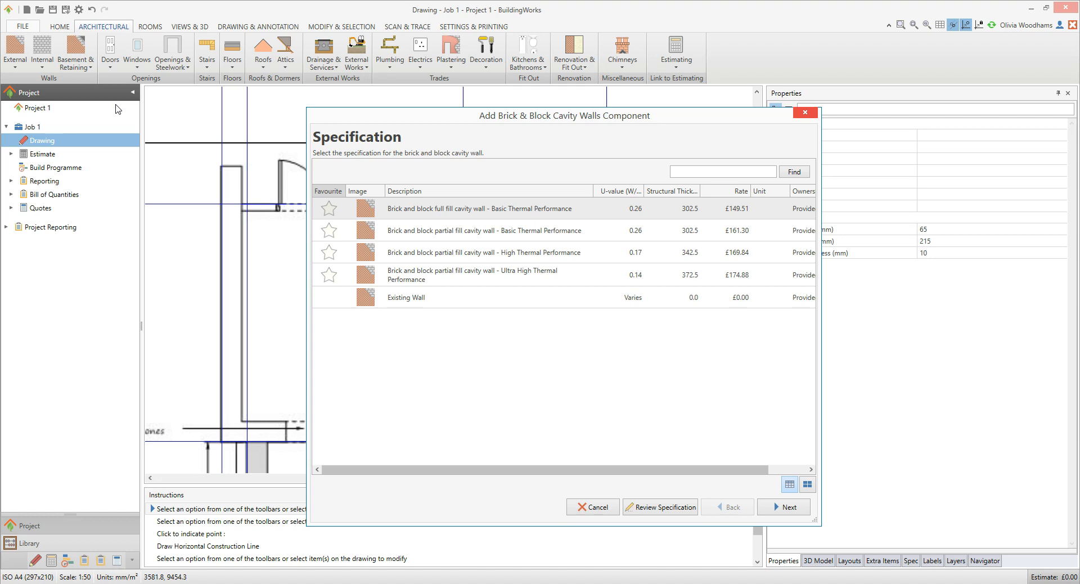
click(440, 303)
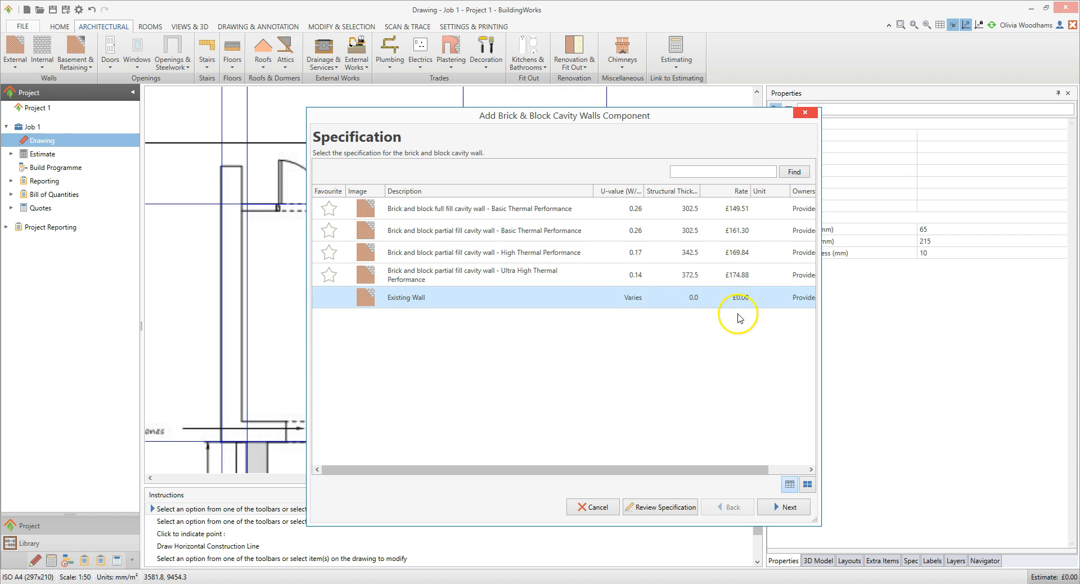
click(802, 509)
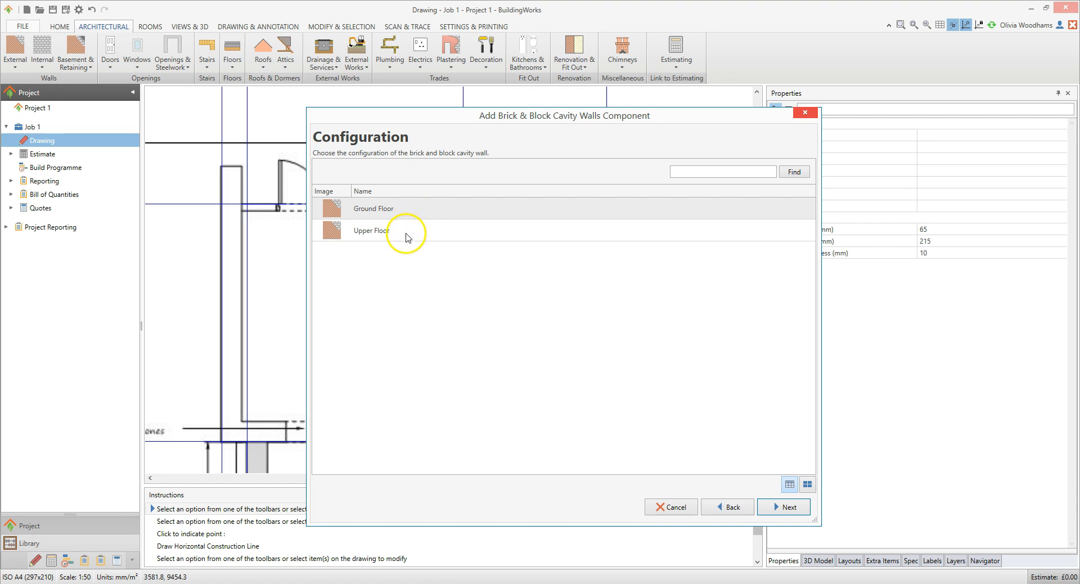
click(409, 209)
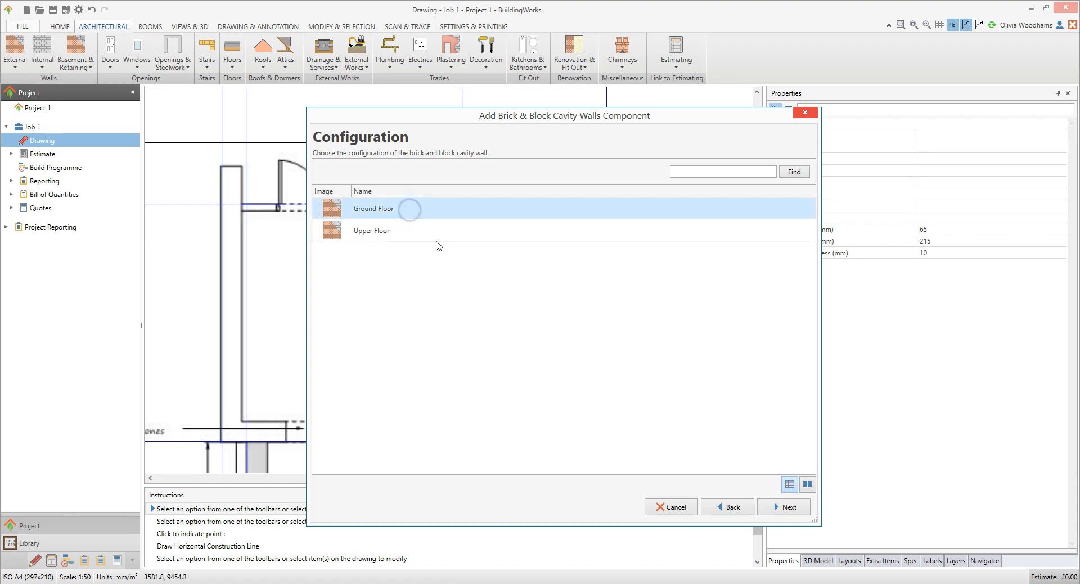
click(793, 506)
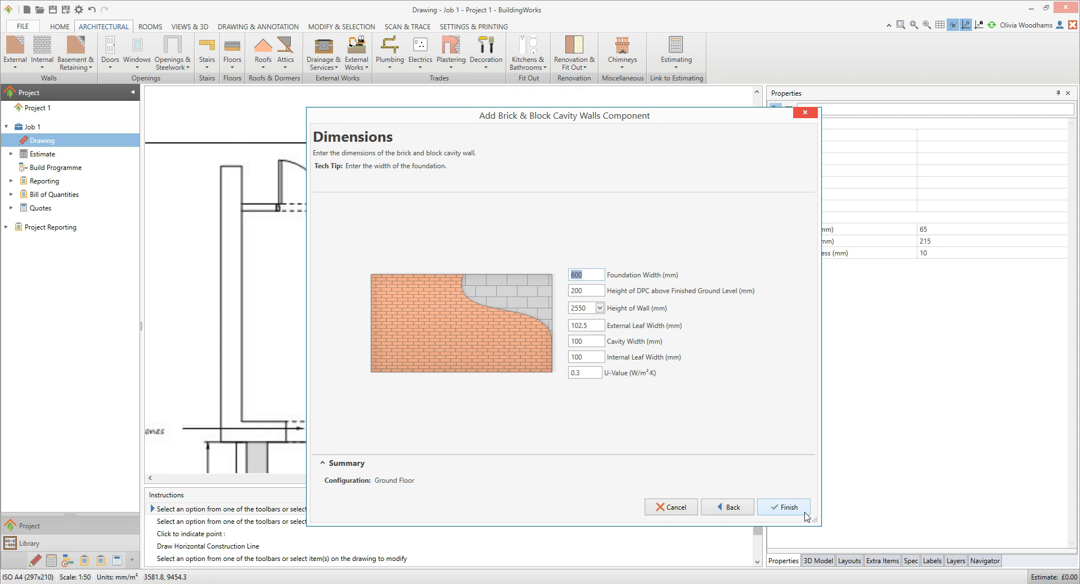
Set the existing wall's height to the 2325 mm single-storey option, keep the other default dimensions and finish the wall setup.
key(Tab)
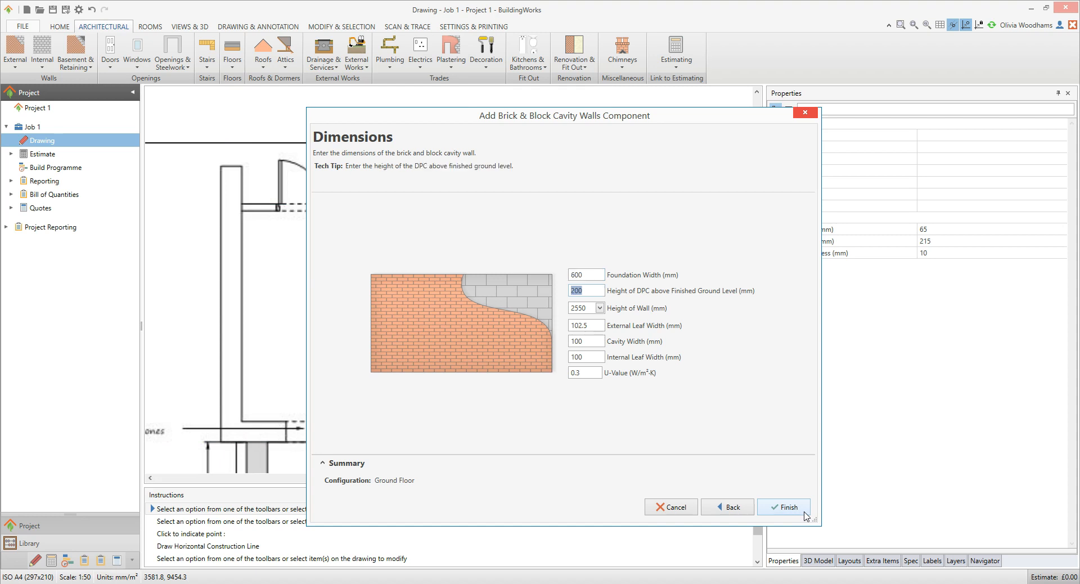
click(599, 308)
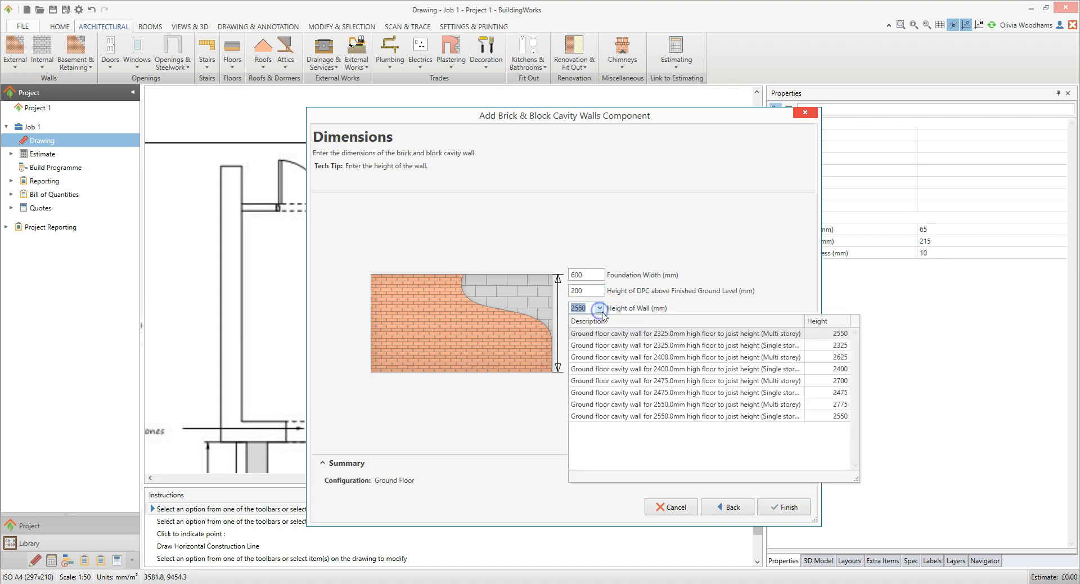
click(845, 346)
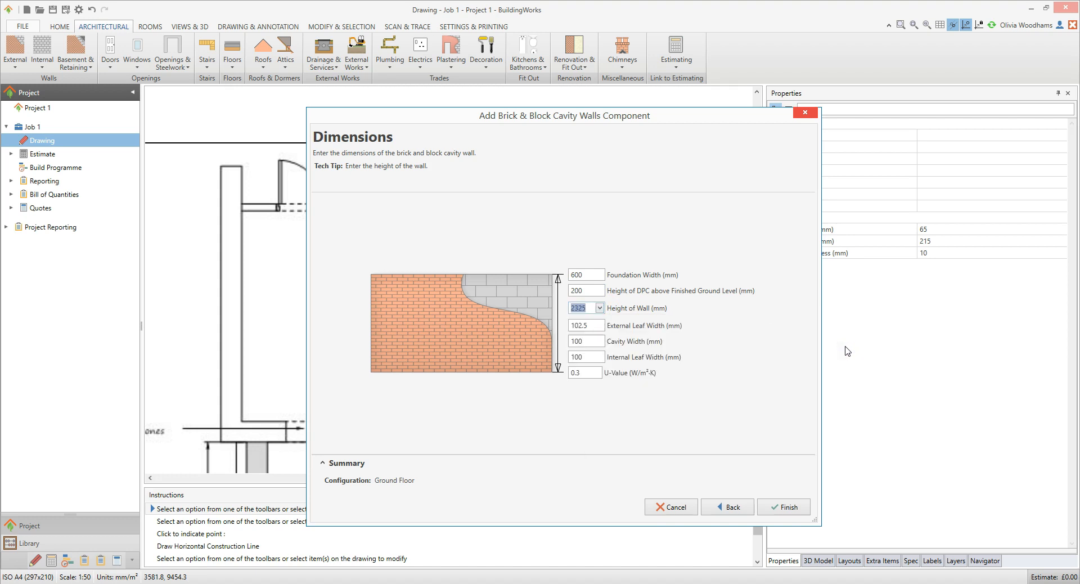
key(Tab)
key(Tab)
key(Tab)
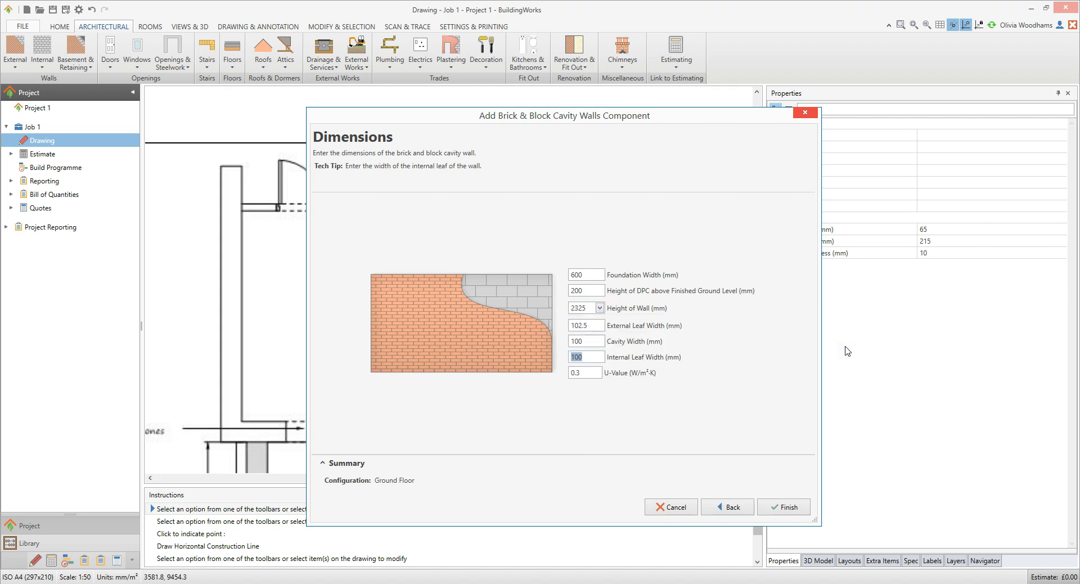
key(Tab)
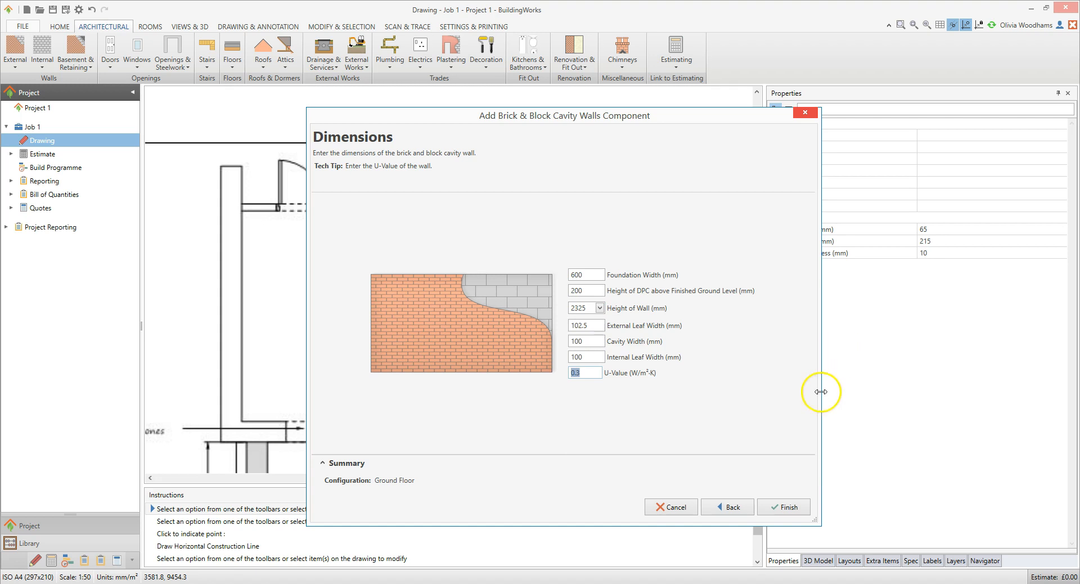
click(793, 508)
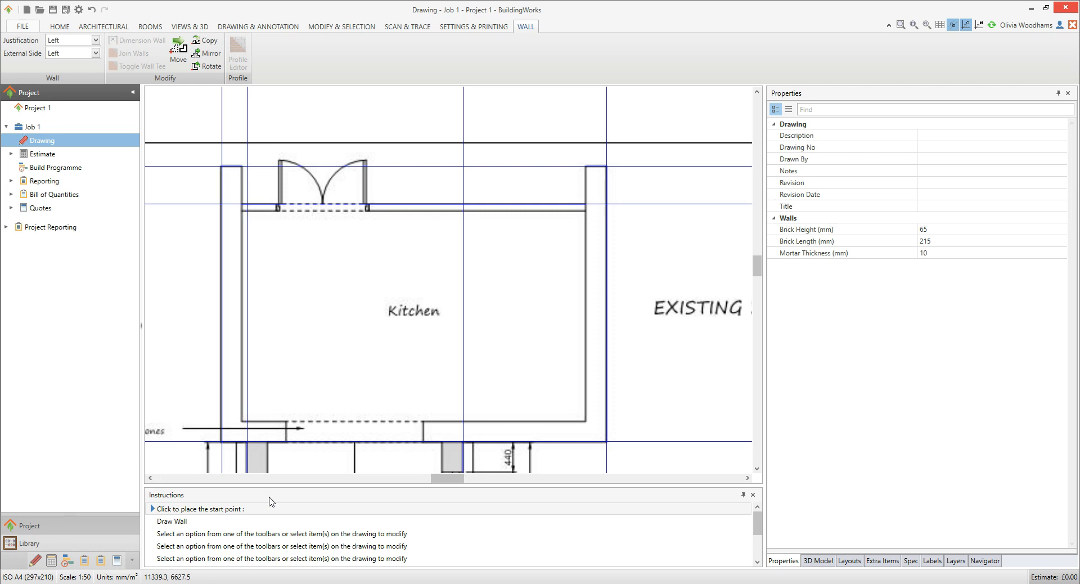
Start the wall at the kitchen's upper-left outer corner and set both its external side and justification to Right.
click(260, 512)
click(224, 165)
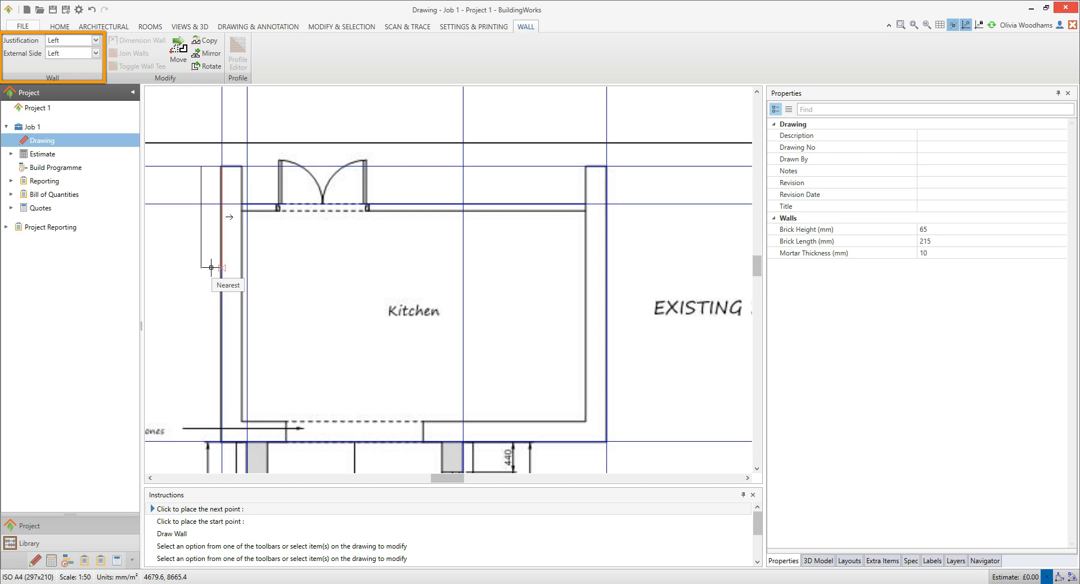
click(96, 54)
click(78, 75)
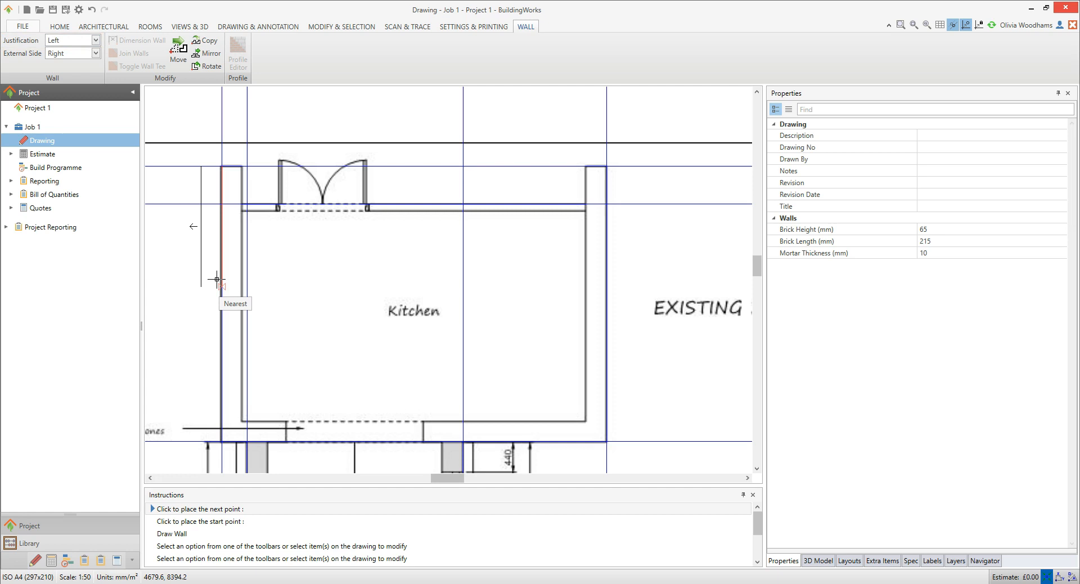
click(96, 41)
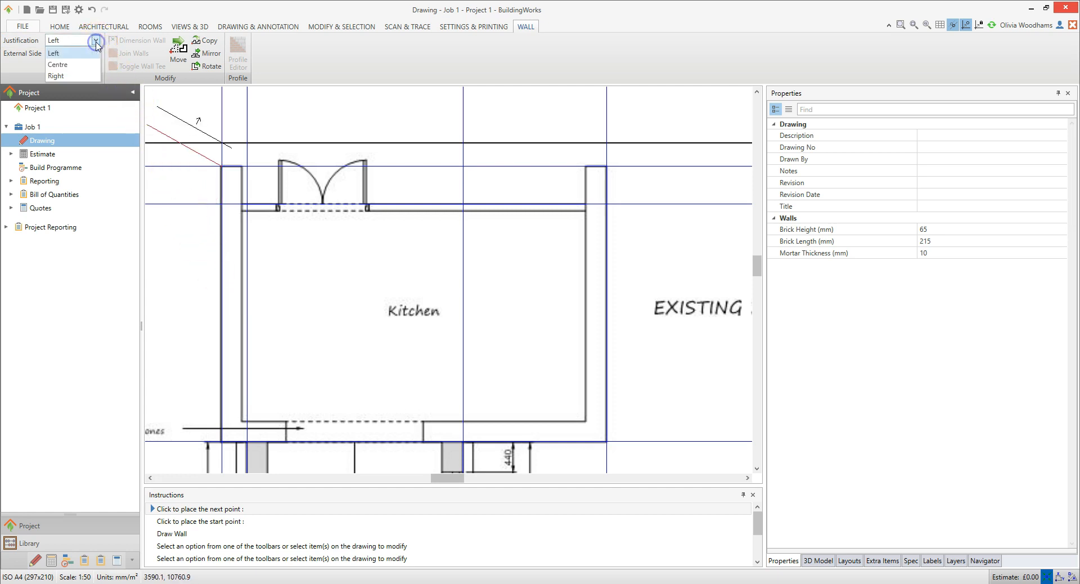
click(89, 76)
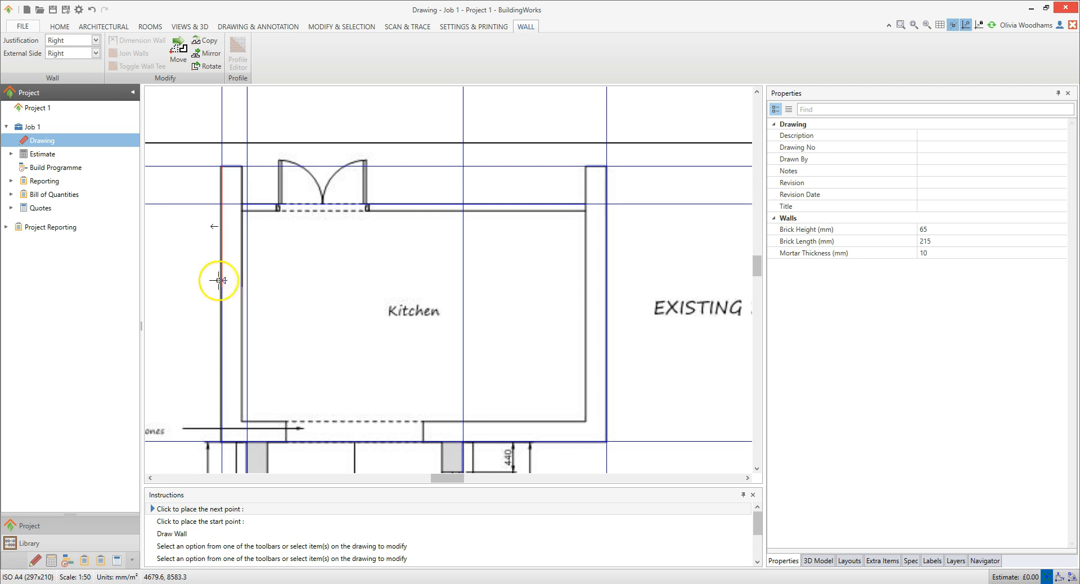
Trace the existing kitchen wall through the lower-left, lower-right and upper-right outer corners, and end the wall there.
click(219, 441)
click(220, 441)
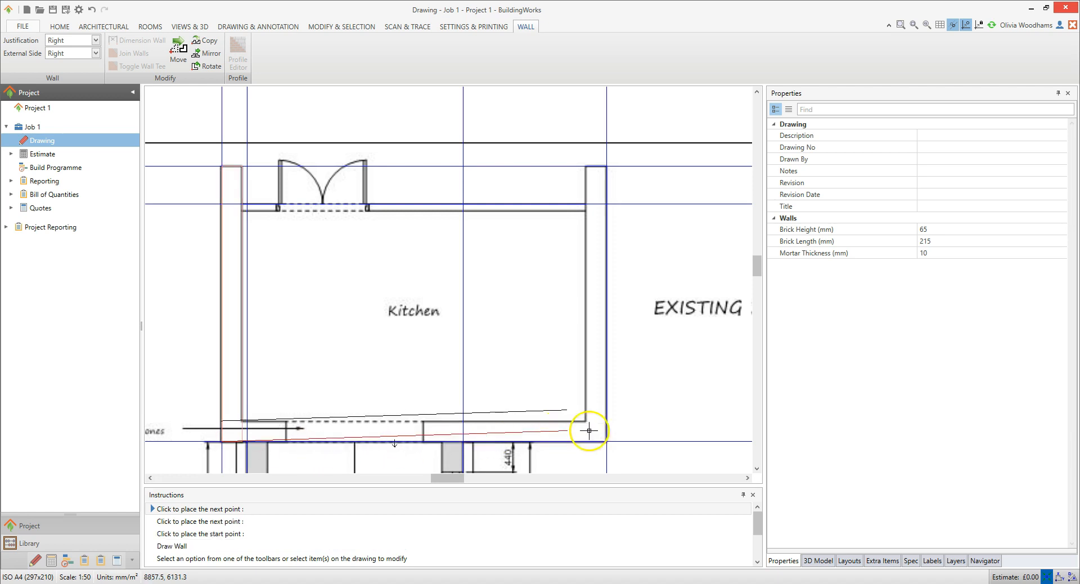
click(606, 440)
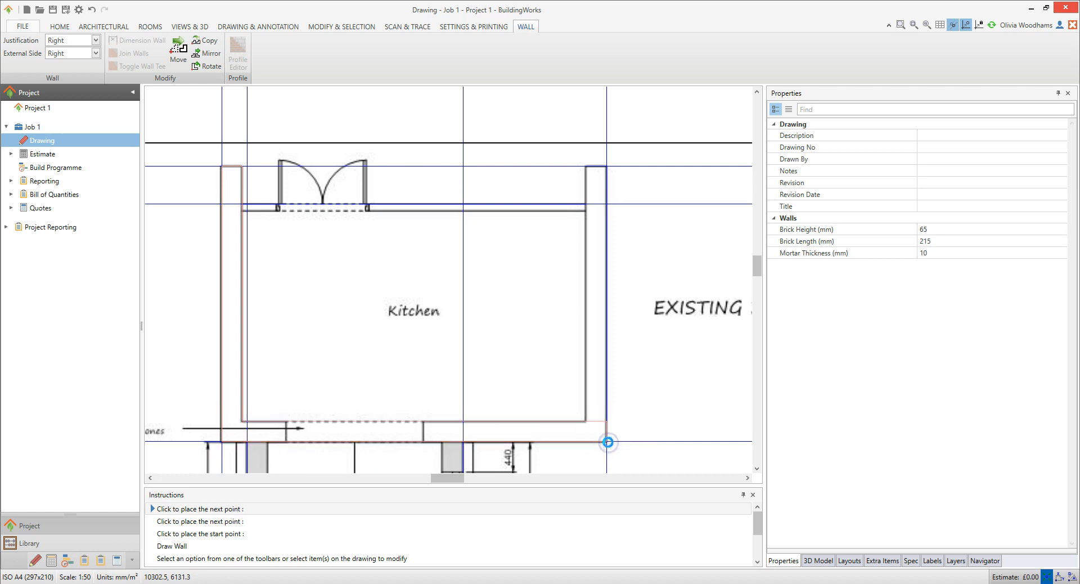
click(607, 166)
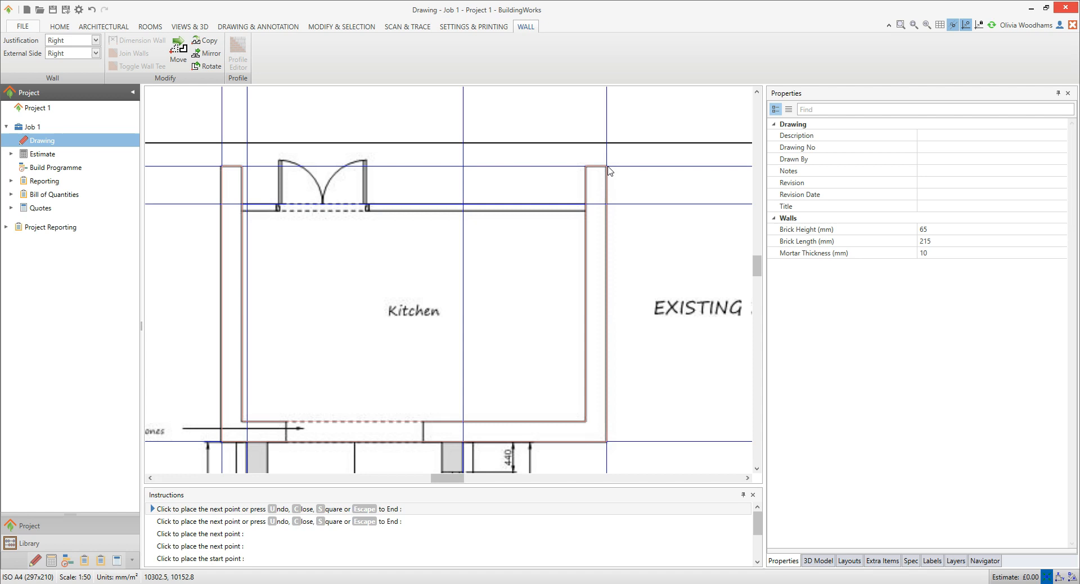
key(Escape)
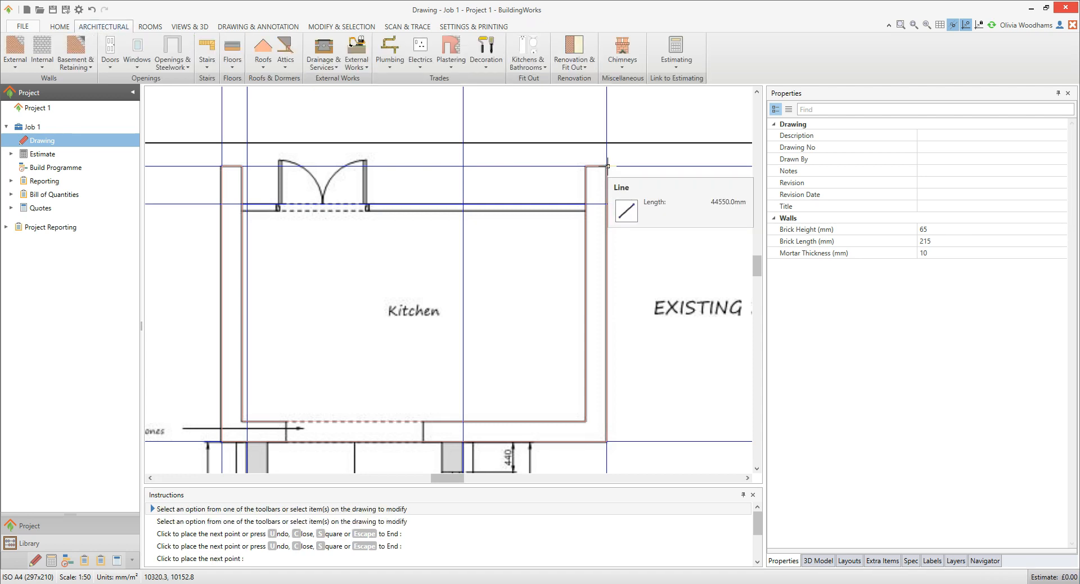
click(608, 174)
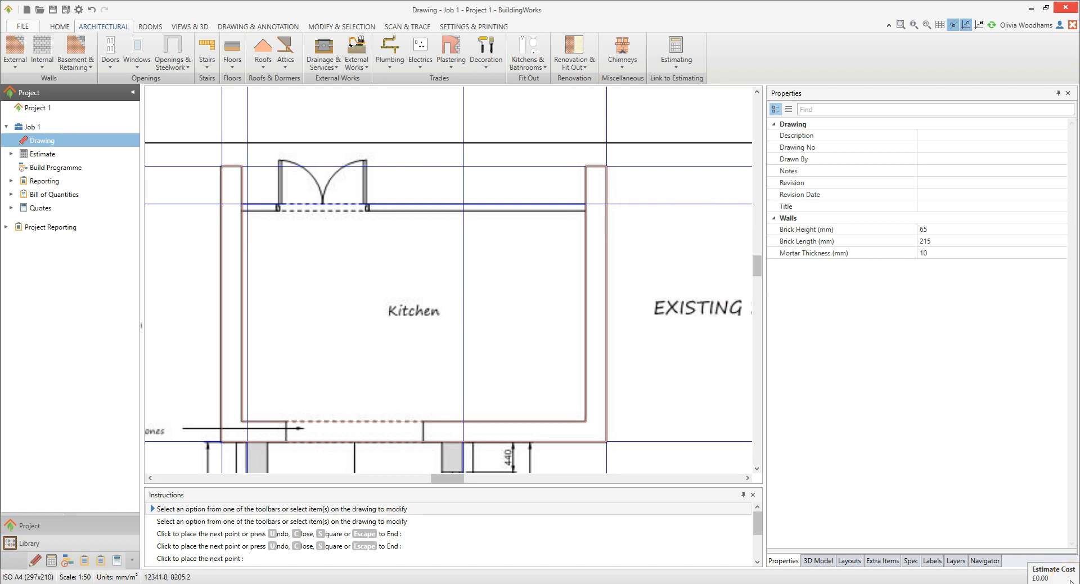
Start a brick and block partial fill cavity wall with Basic Thermal Performance and the Ground Floor configuration for the extension.
middle_drag(417, 379, 426, 111)
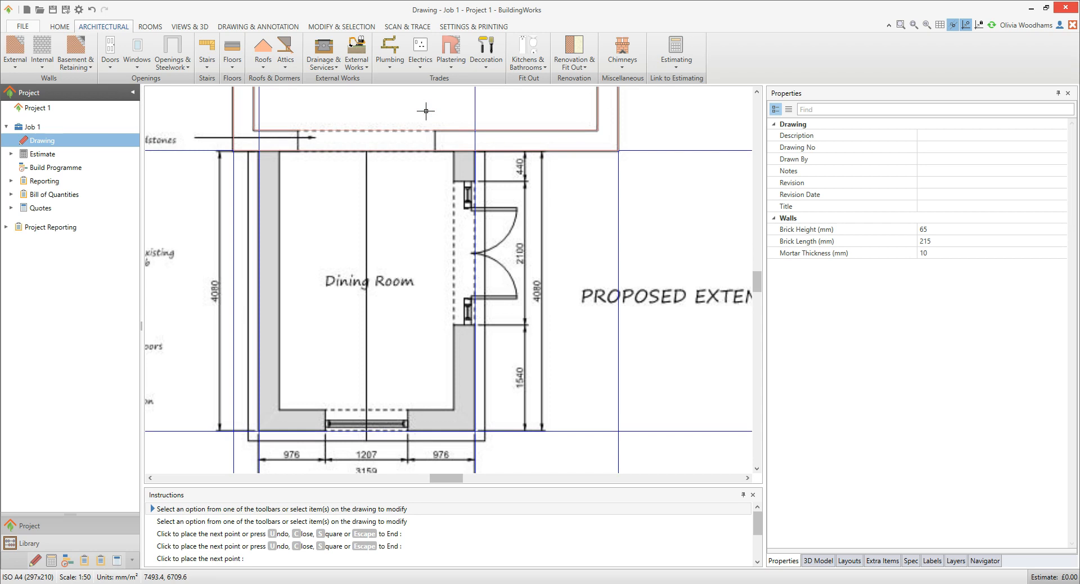
click(17, 58)
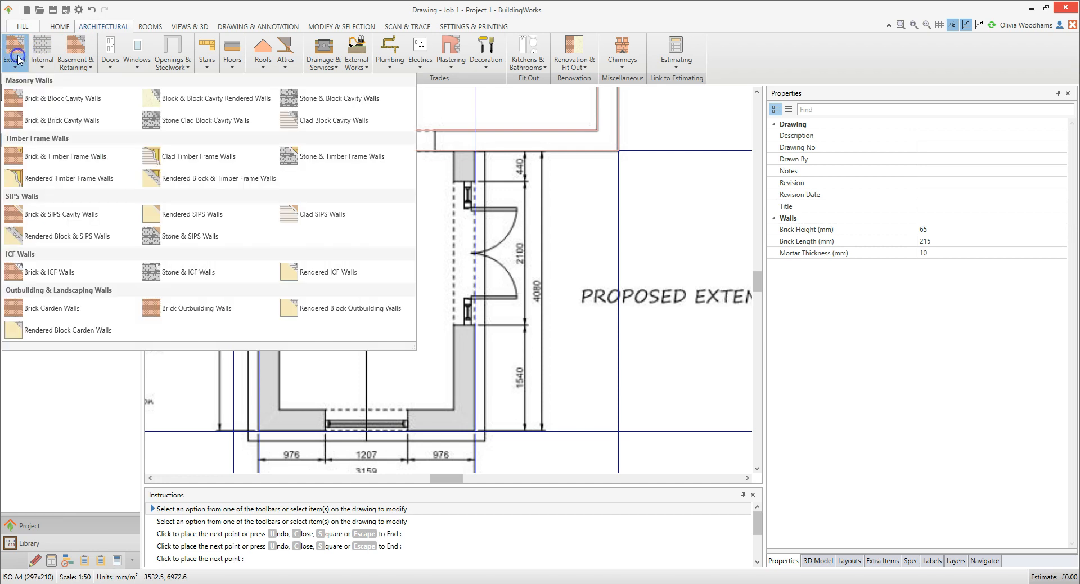
click(114, 106)
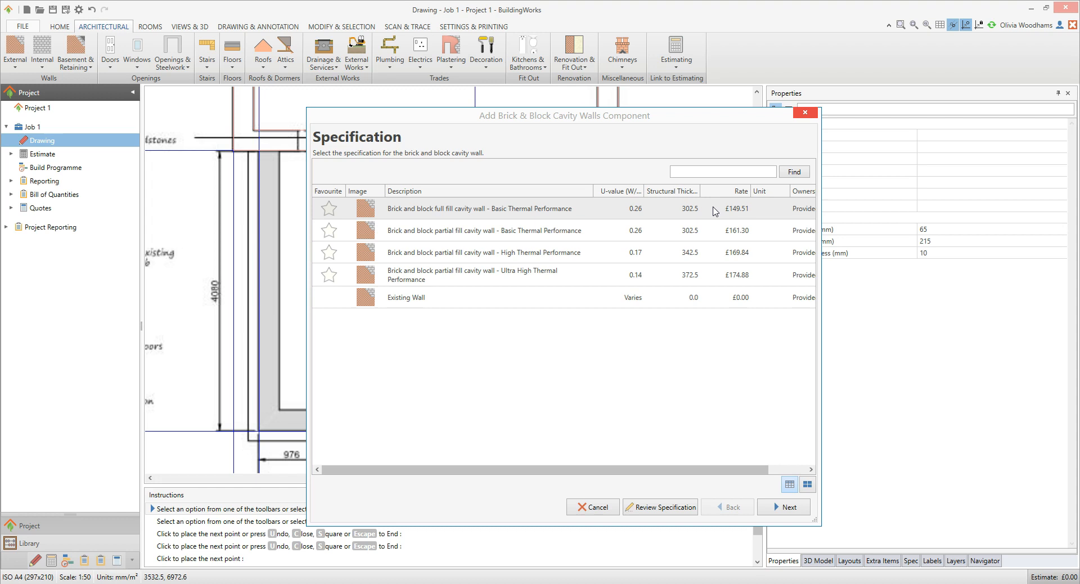
click(597, 232)
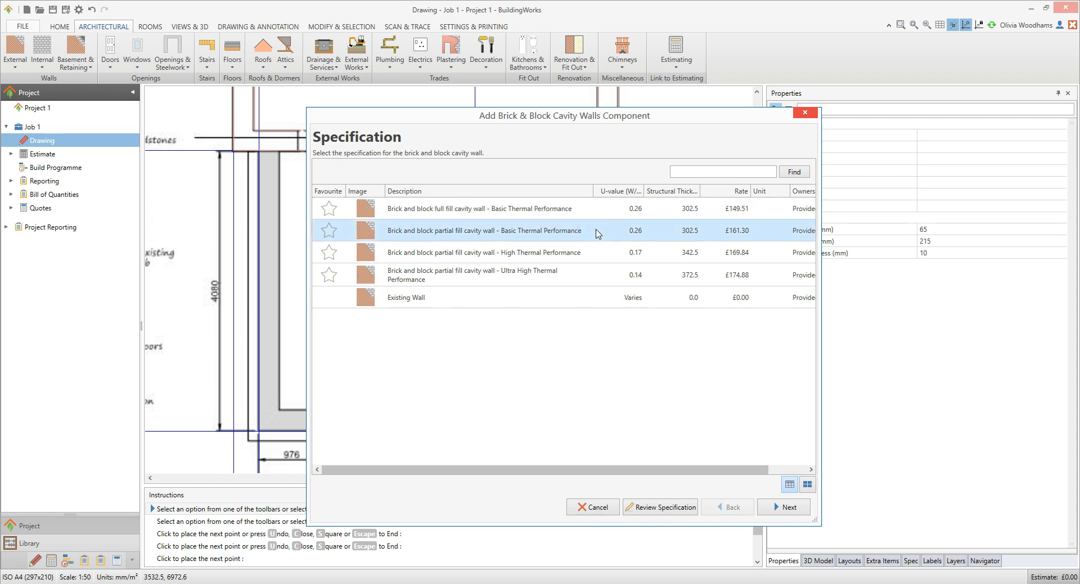
click(697, 510)
click(801, 509)
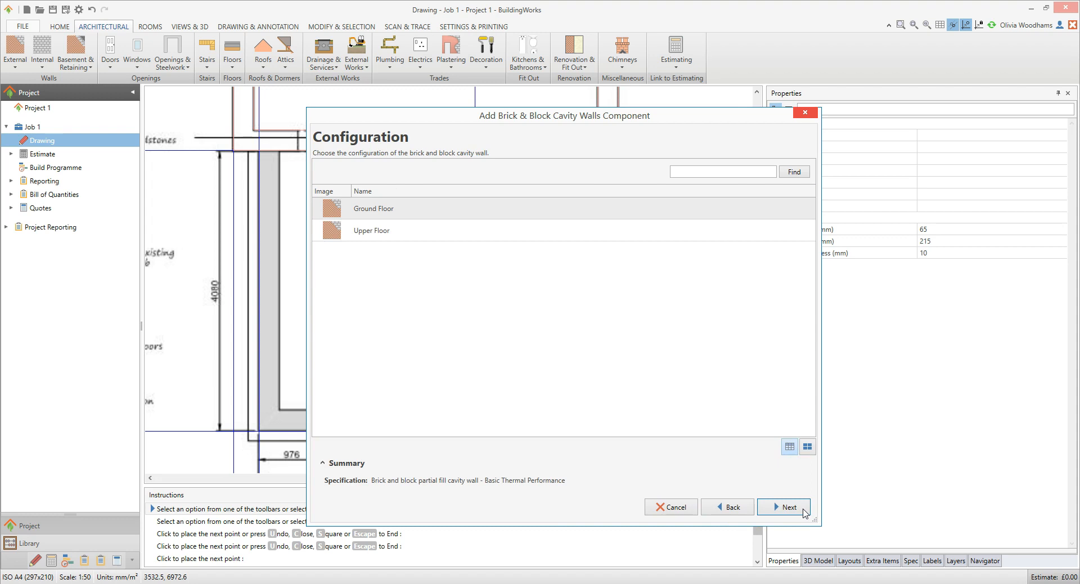
click(445, 210)
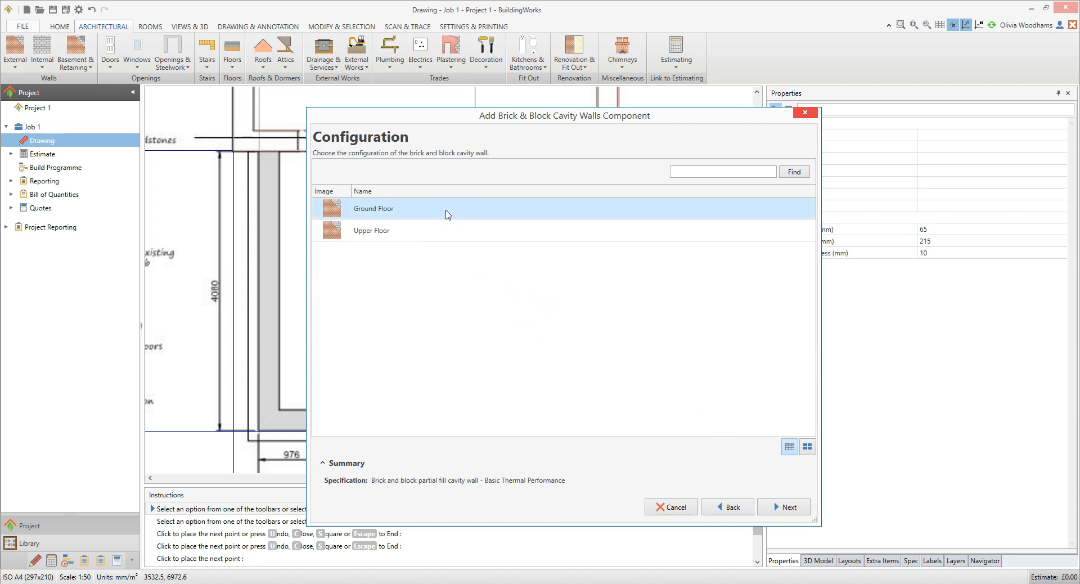
click(808, 511)
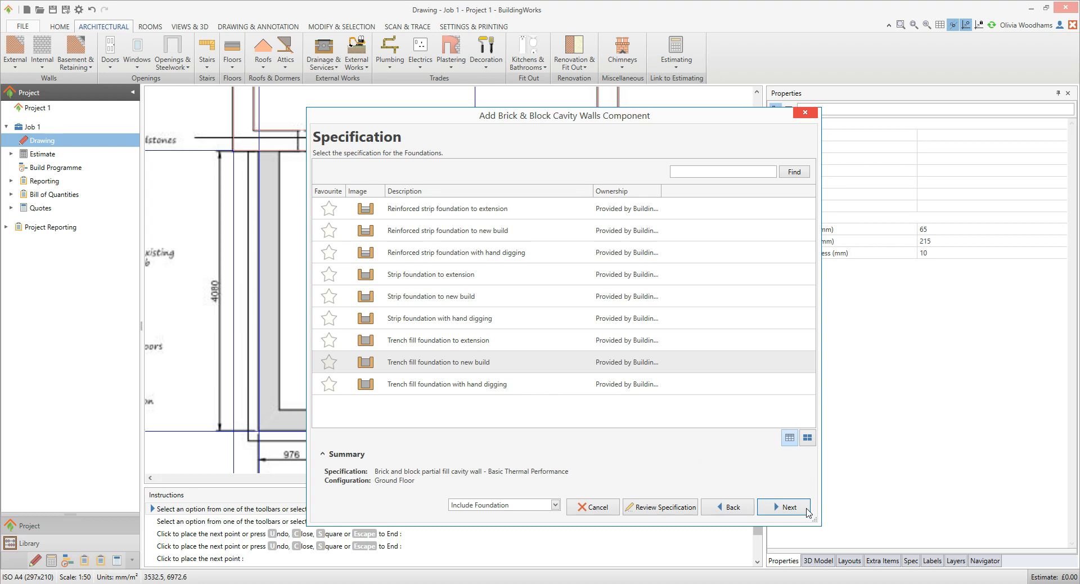
Include a Trench fill foundation to new build for the extension wall and accept its default dimensions.
click(517, 367)
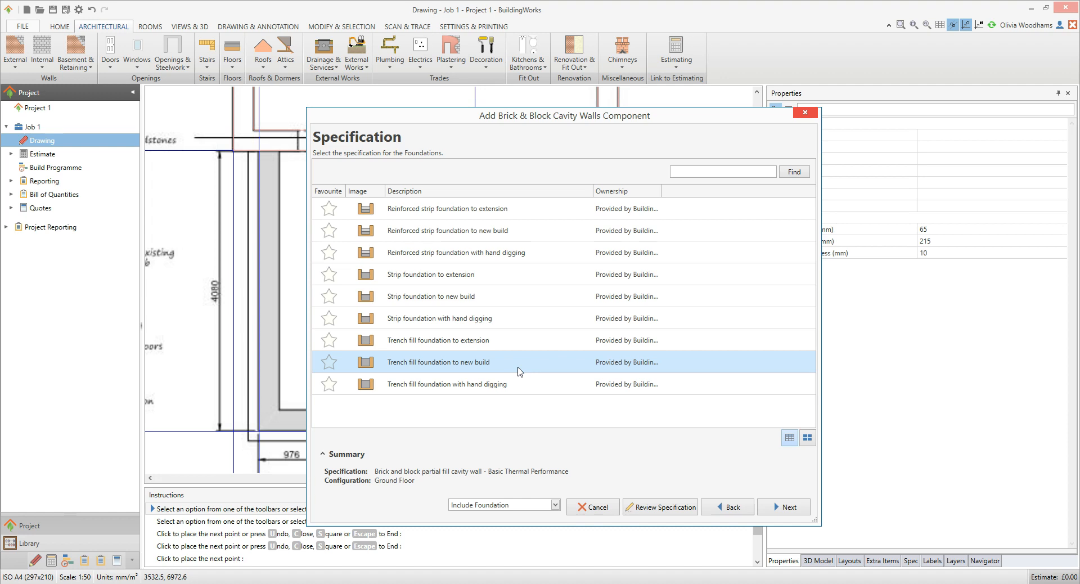
click(799, 507)
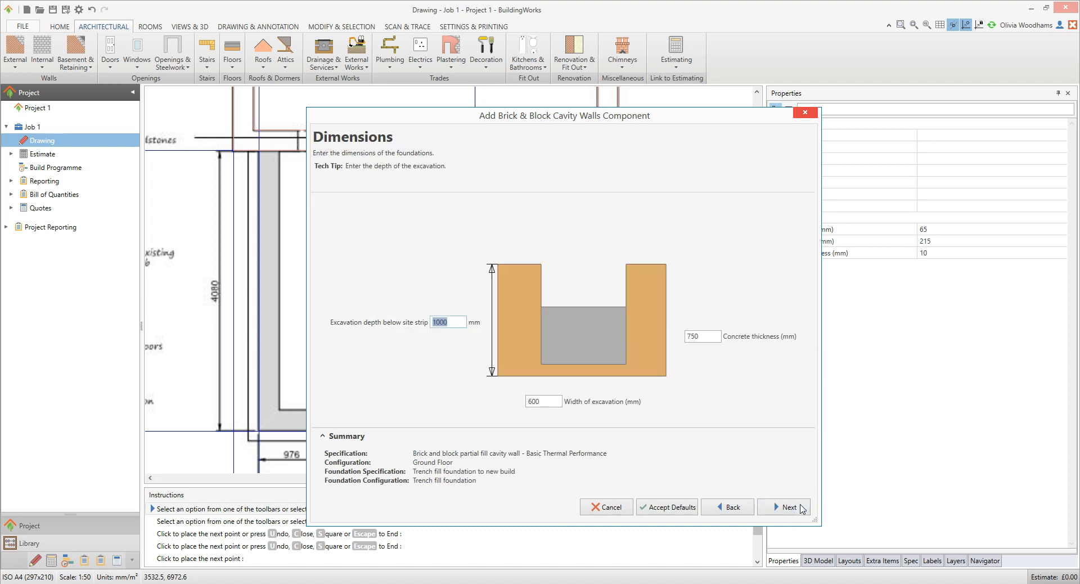
click(802, 509)
click(789, 507)
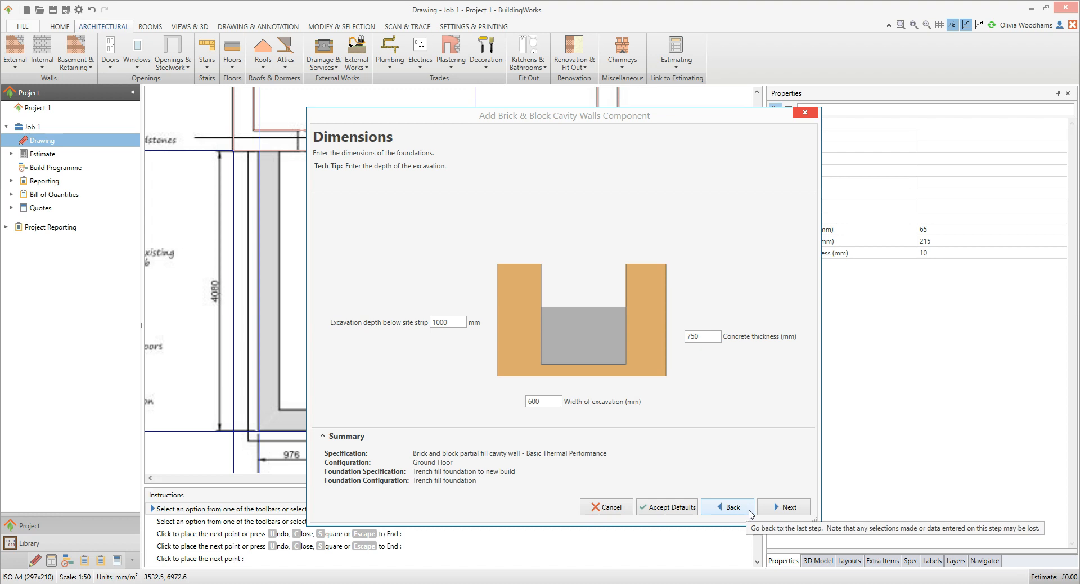
click(801, 512)
click(804, 512)
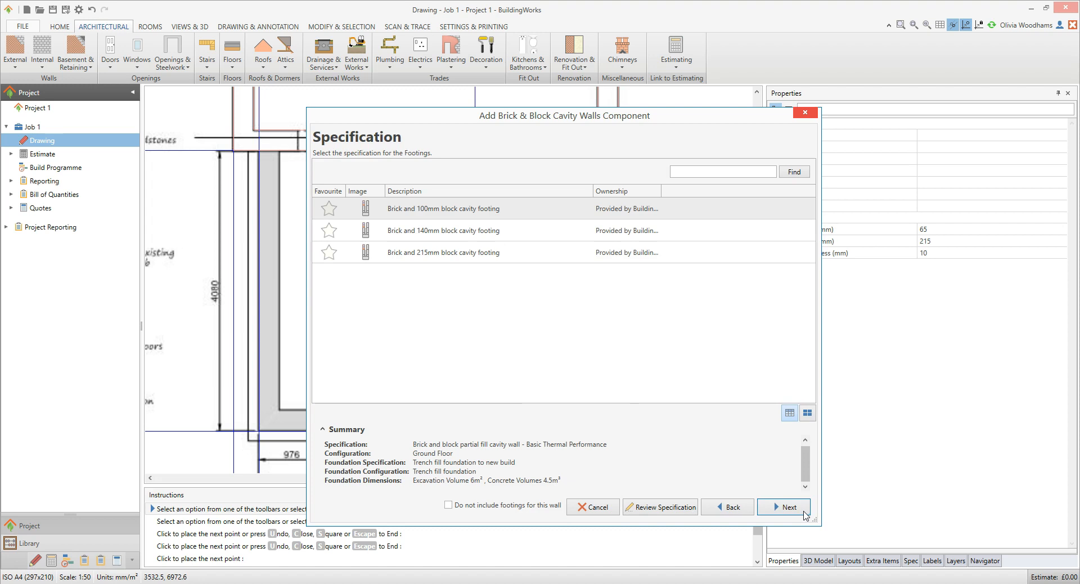
Specify a Brick and 100mm block cavity footing, configured as Cavity wall footing to trench fill foundations, and keep its default dimensions.
click(555, 211)
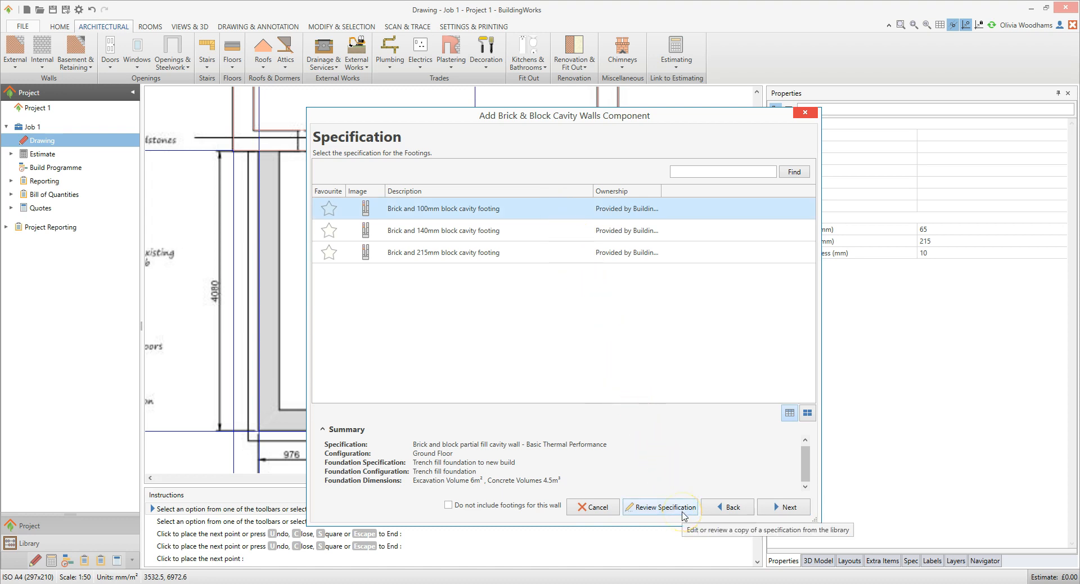
click(798, 509)
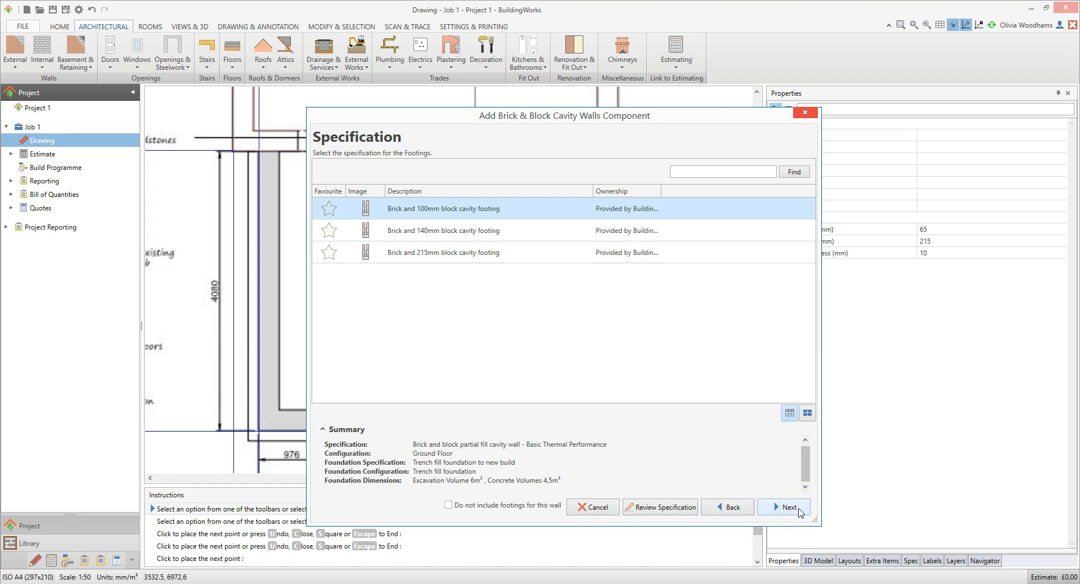
click(799, 509)
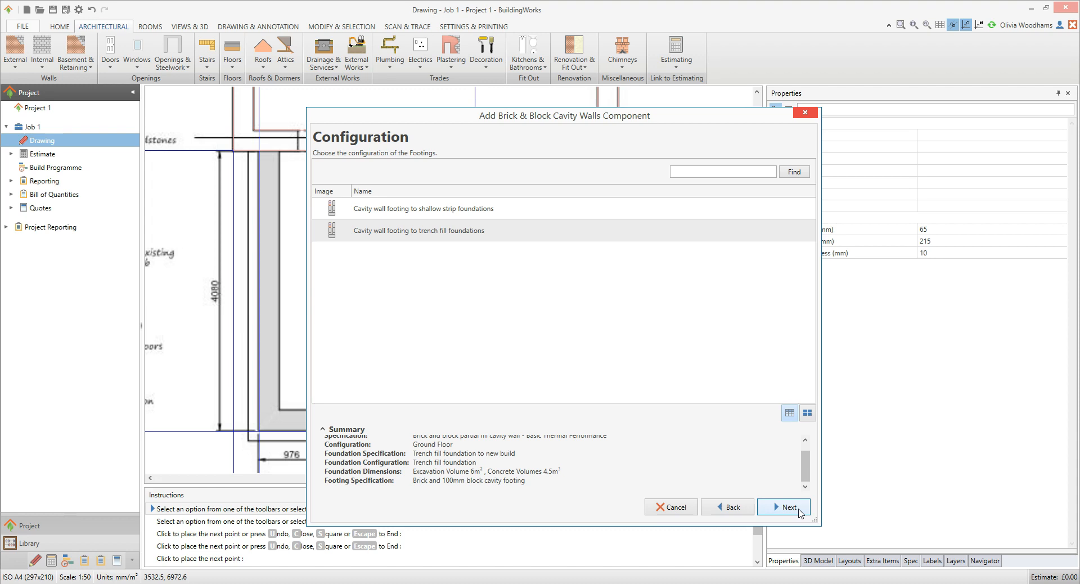
click(510, 232)
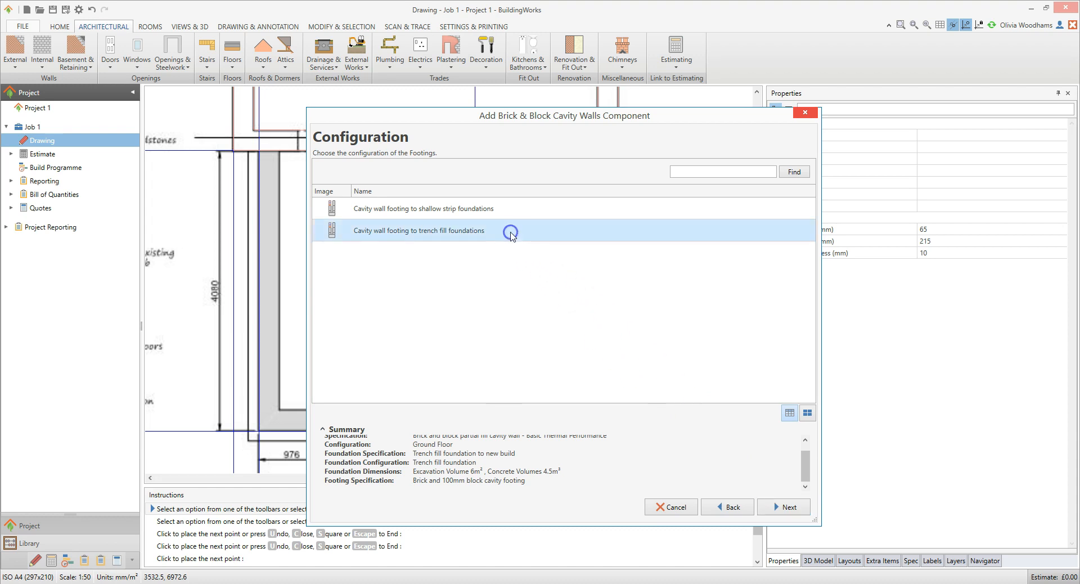
click(789, 508)
click(801, 509)
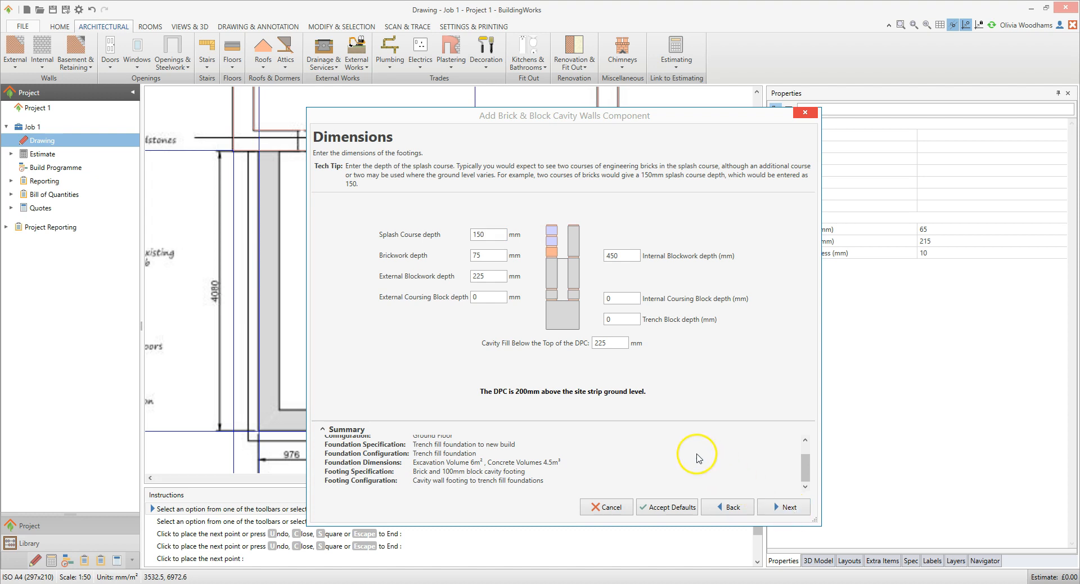
click(484, 237)
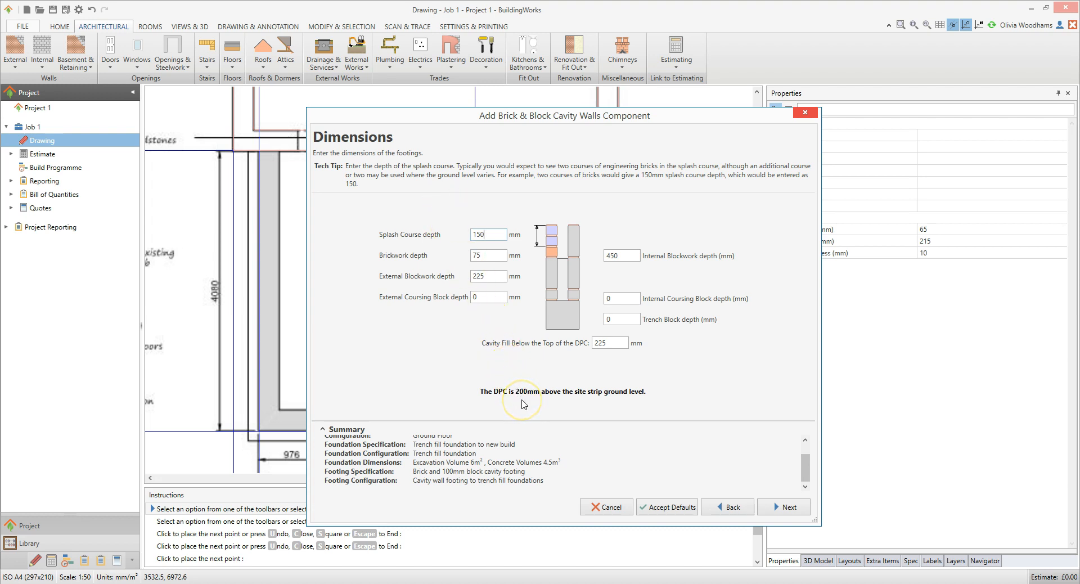
click(795, 509)
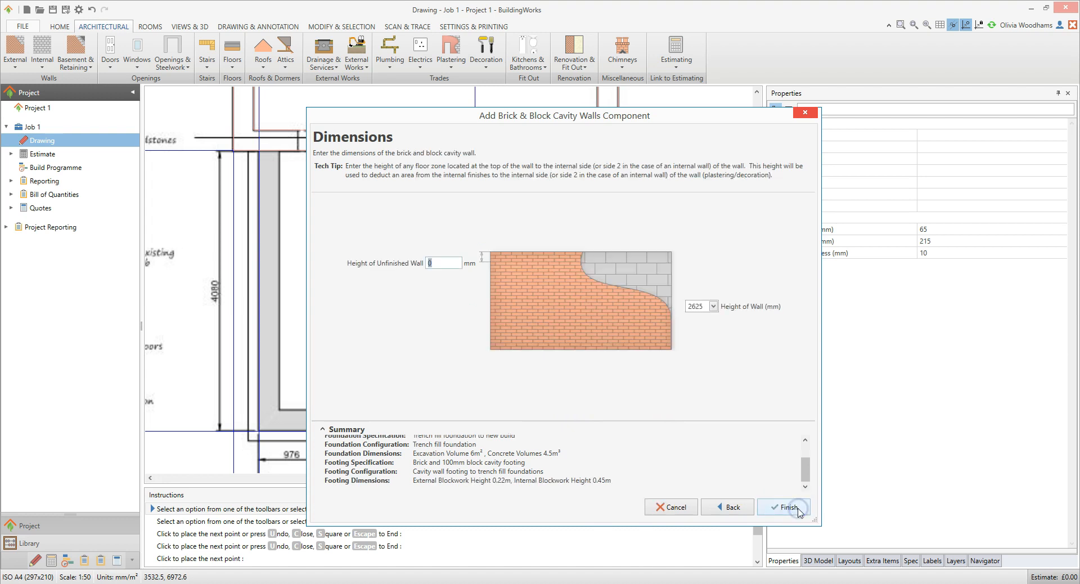
Set the extension wall's height to 2325 mm, keep the unfinished wall height at 0, and finish the wall specification.
click(439, 267)
click(713, 307)
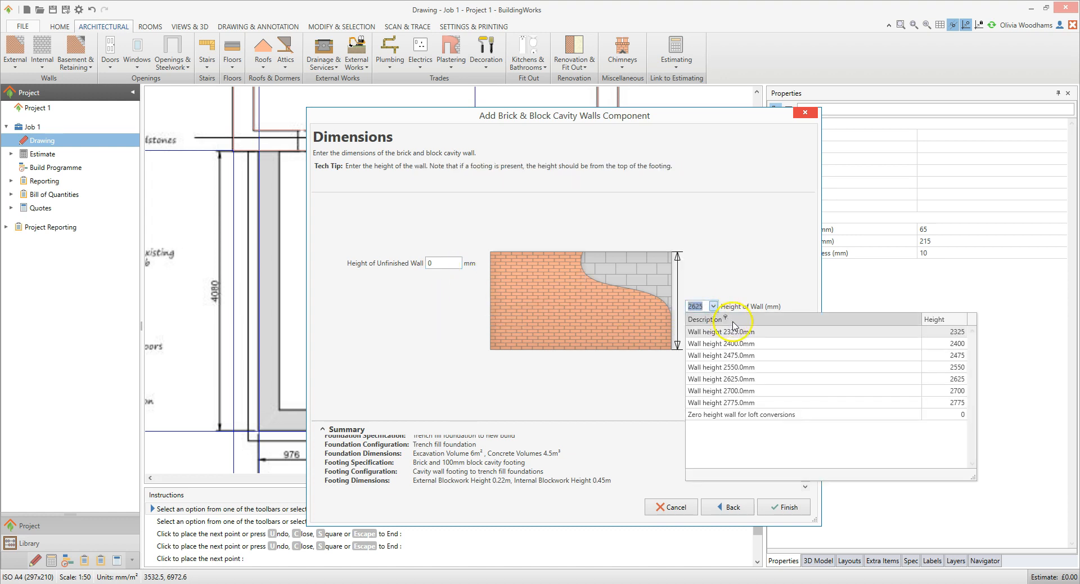
click(743, 332)
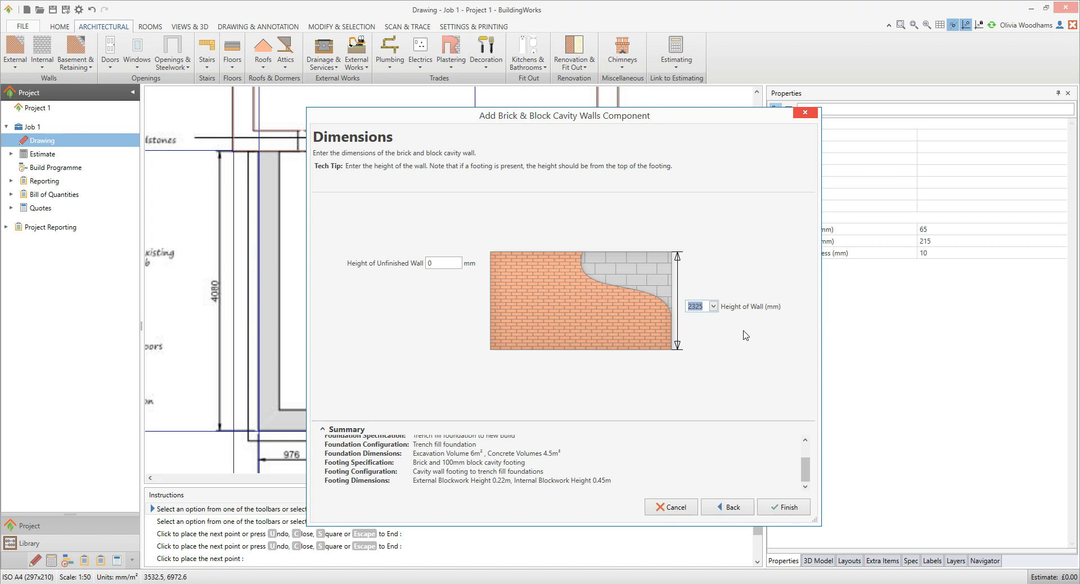
click(802, 506)
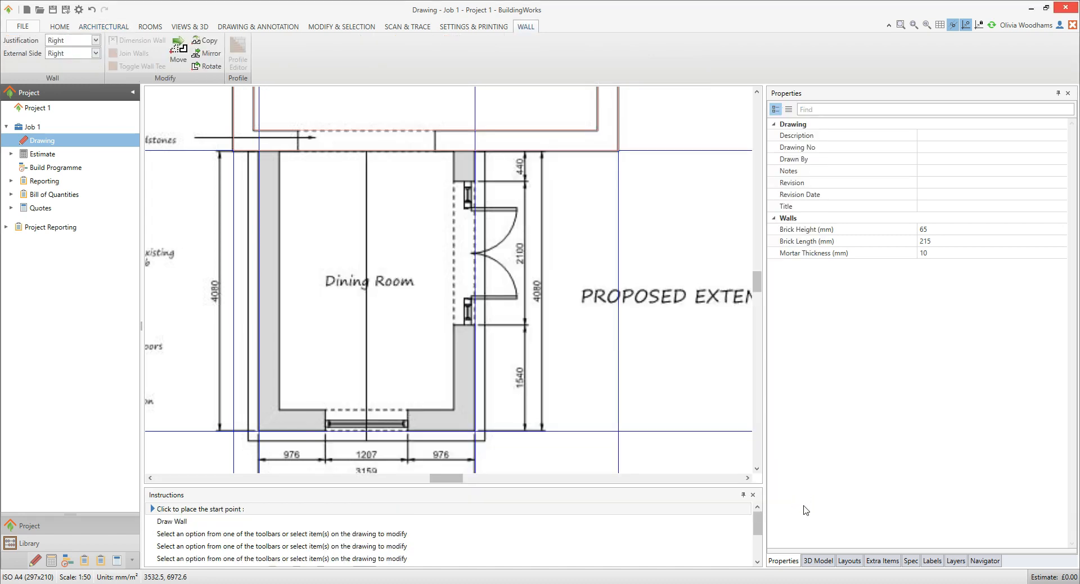
click(790, 503)
Trace the dining room walls from the upper-left outer corner through the lower-left and lower-right corners to the upper-right corner, and end the wall.
click(259, 152)
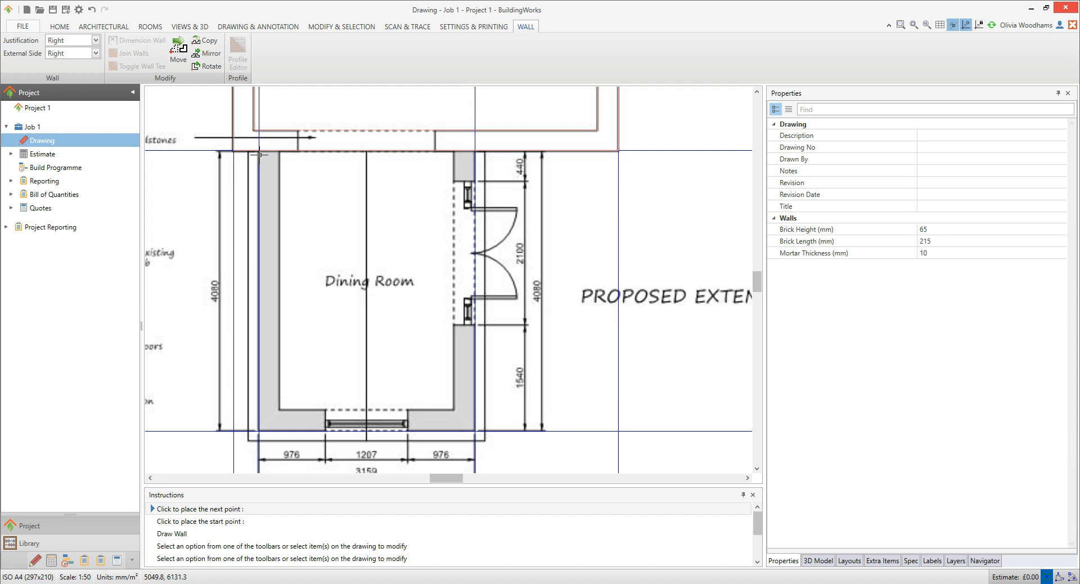
click(268, 238)
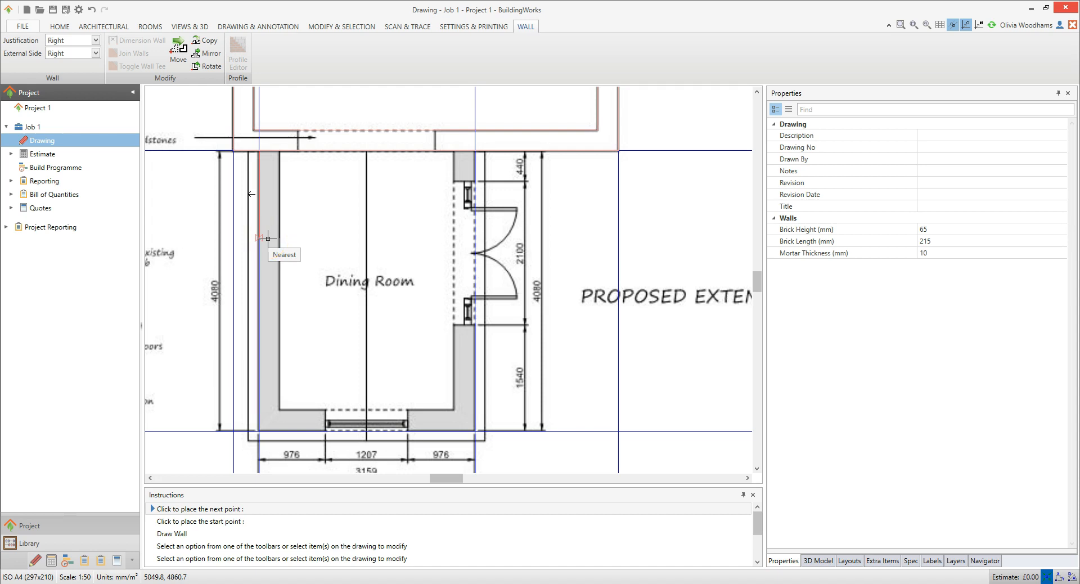
click(262, 428)
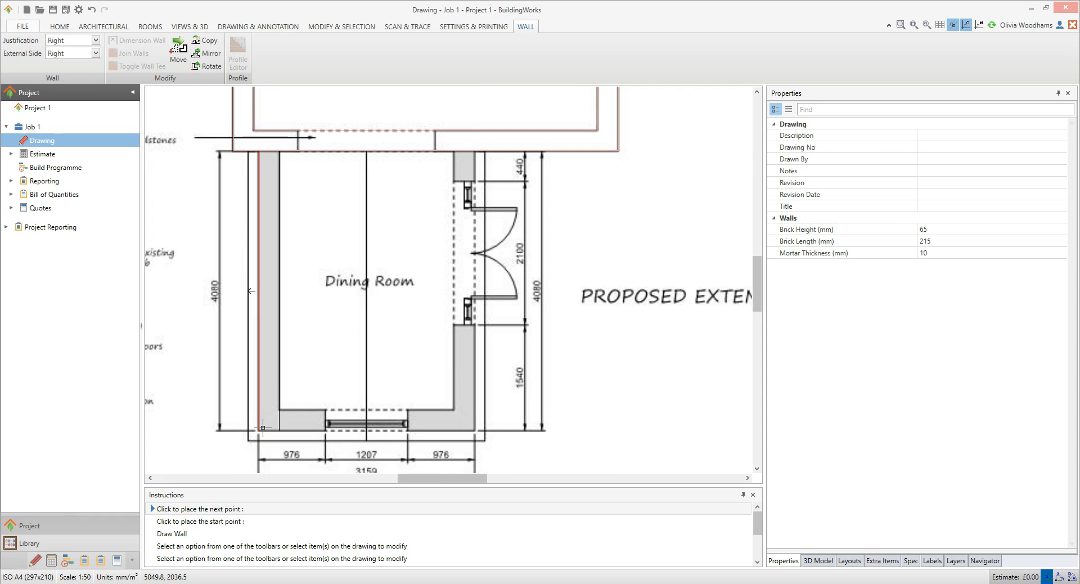
click(263, 428)
click(262, 428)
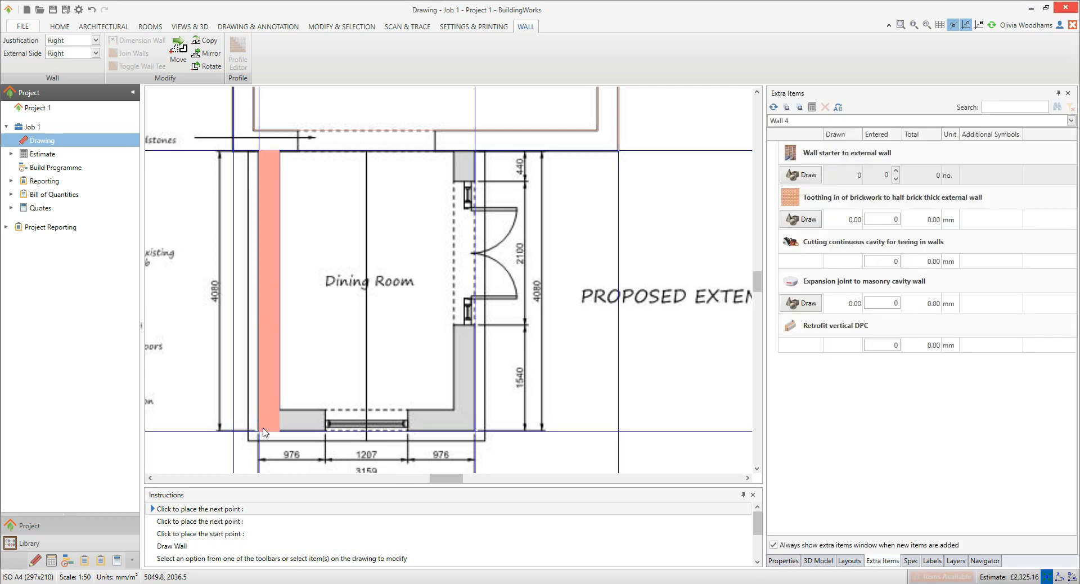
click(473, 426)
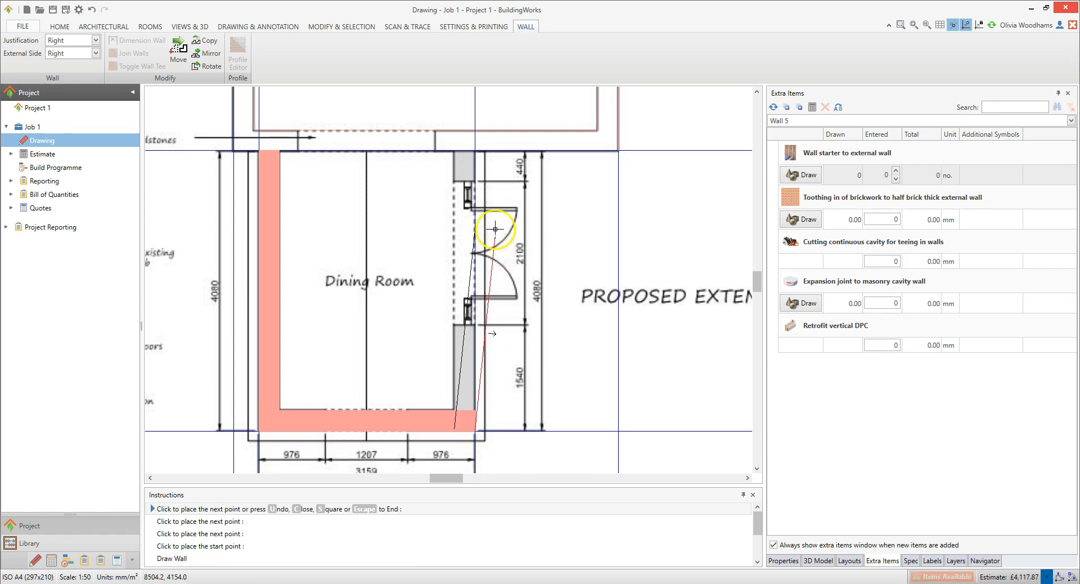
click(471, 152)
key(Escape)
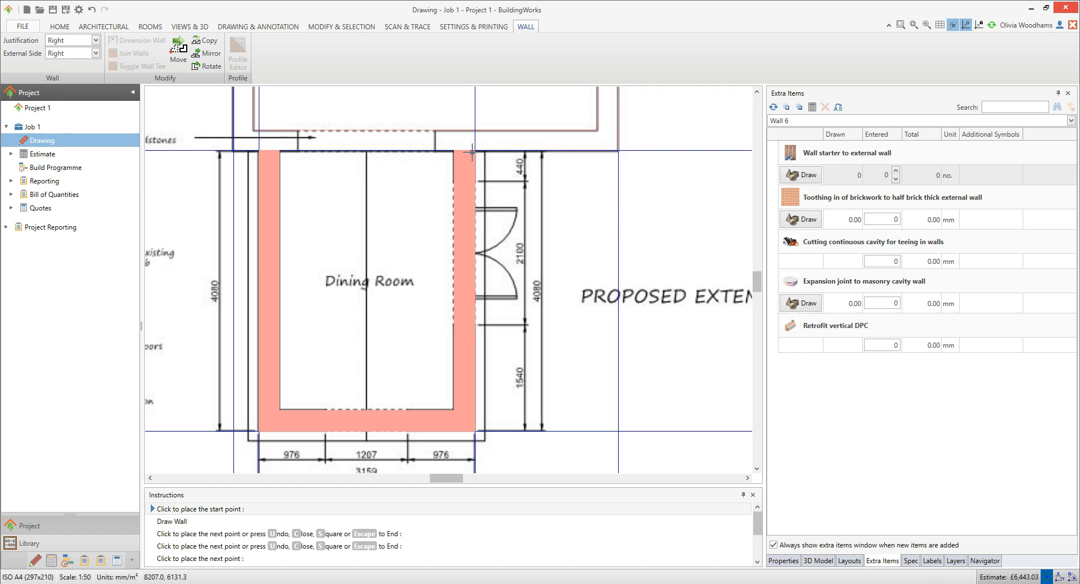
key(Escape)
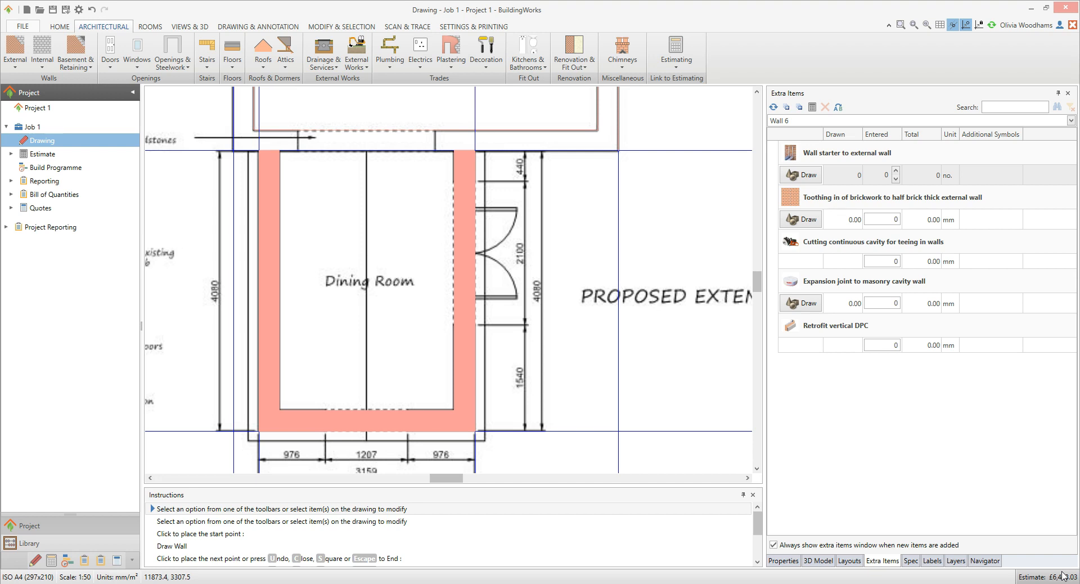
Turn off the sketch display and place a wall starter where the right-hand extension wall's inner leaf meets the kitchen wall.
click(201, 29)
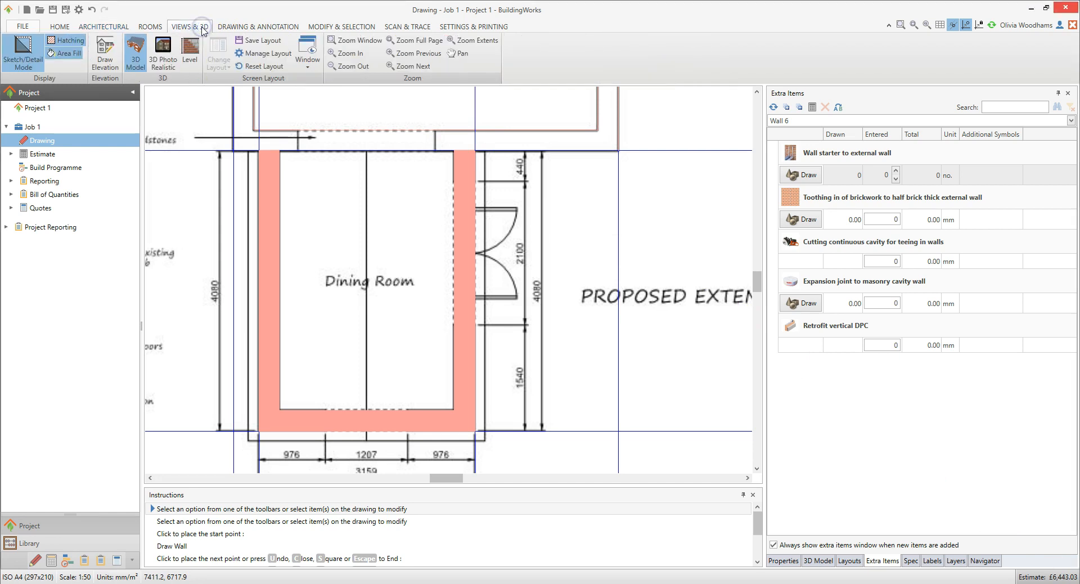
click(25, 60)
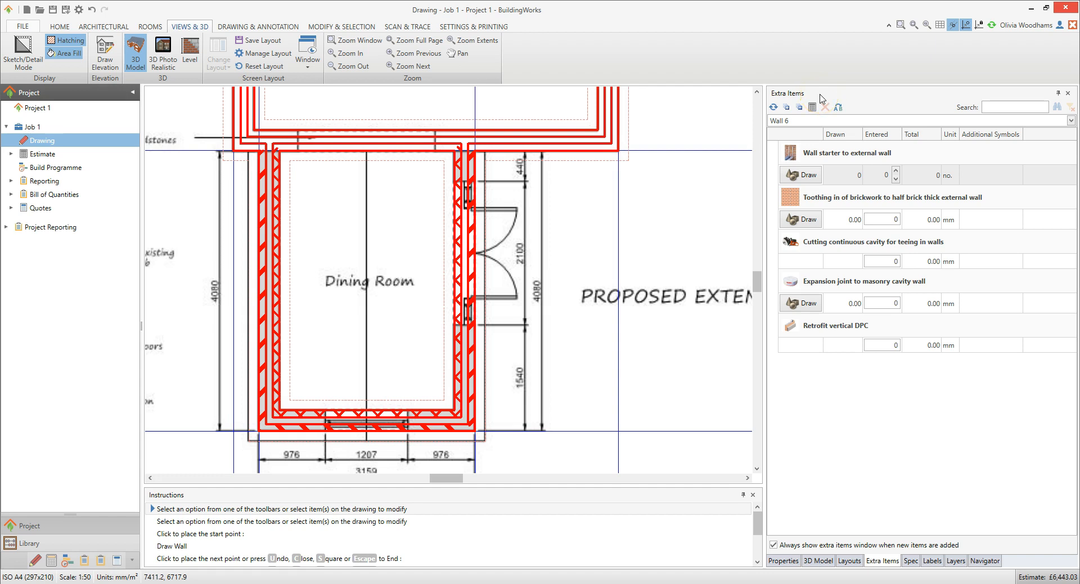
click(809, 177)
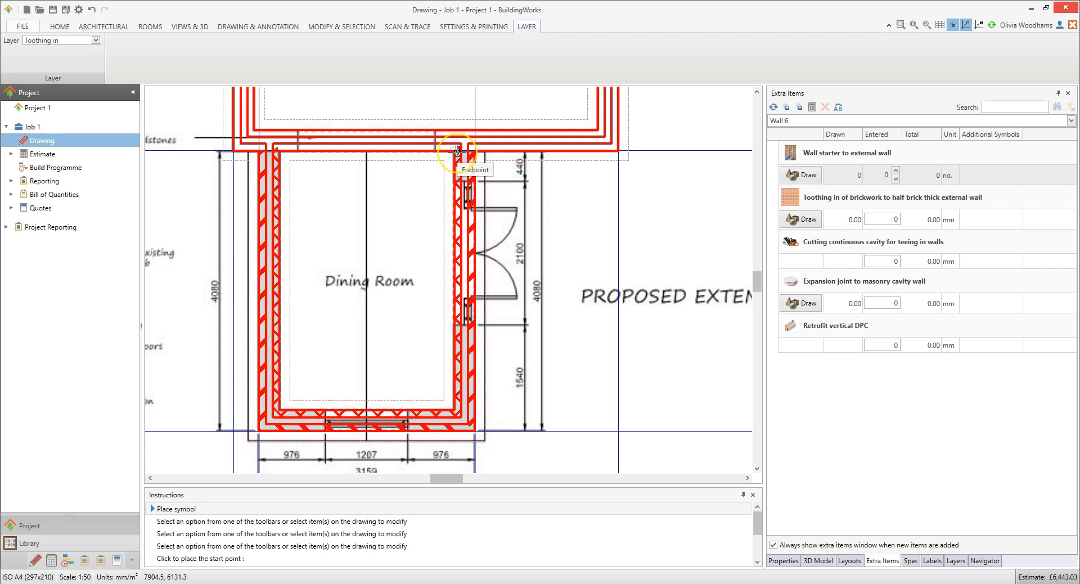
scroll(456, 150, up, 5)
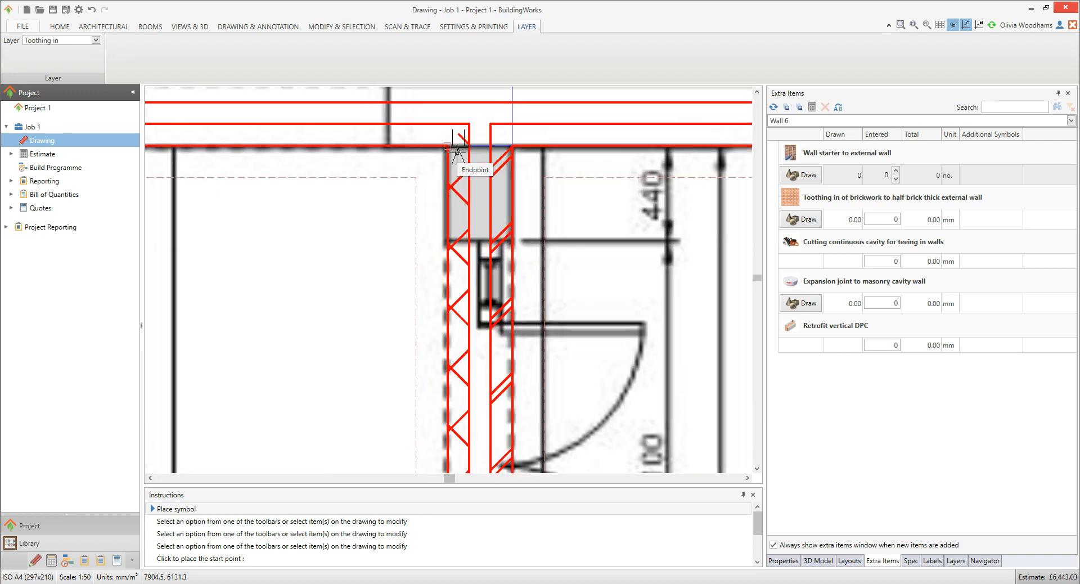
click(457, 151)
click(456, 151)
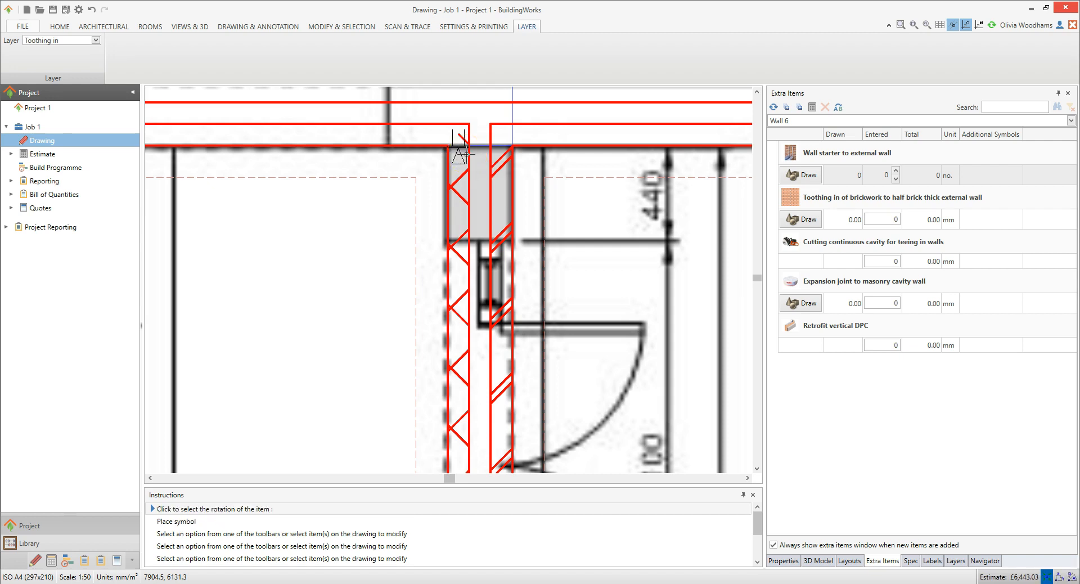
mouse_move(467, 149)
mouse_down()
mouse_move(463, 128)
mouse_move(436, 116)
mouse_move(404, 134)
mouse_move(408, 153)
mouse_move(437, 169)
mouse_move(487, 144)
mouse_up()
click(487, 148)
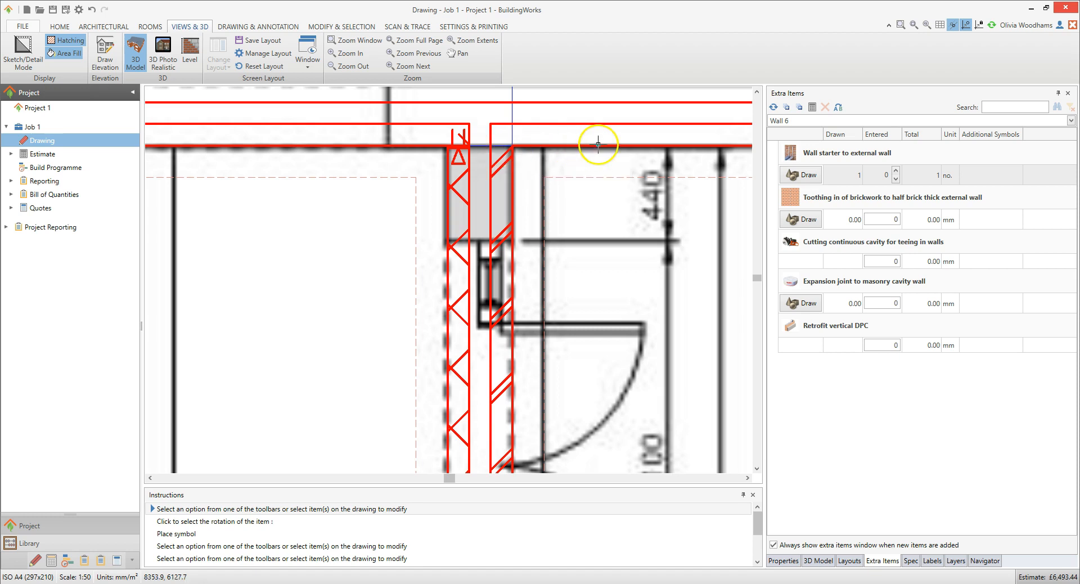
Place a wall starter where the right-hand extension wall's outer leaf meets the kitchen wall.
click(798, 176)
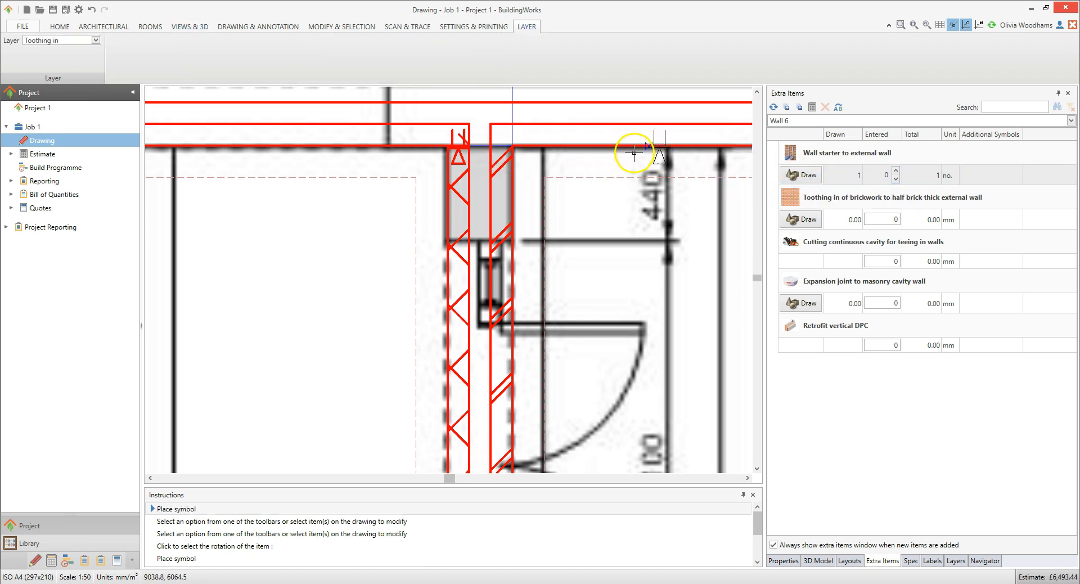
click(495, 148)
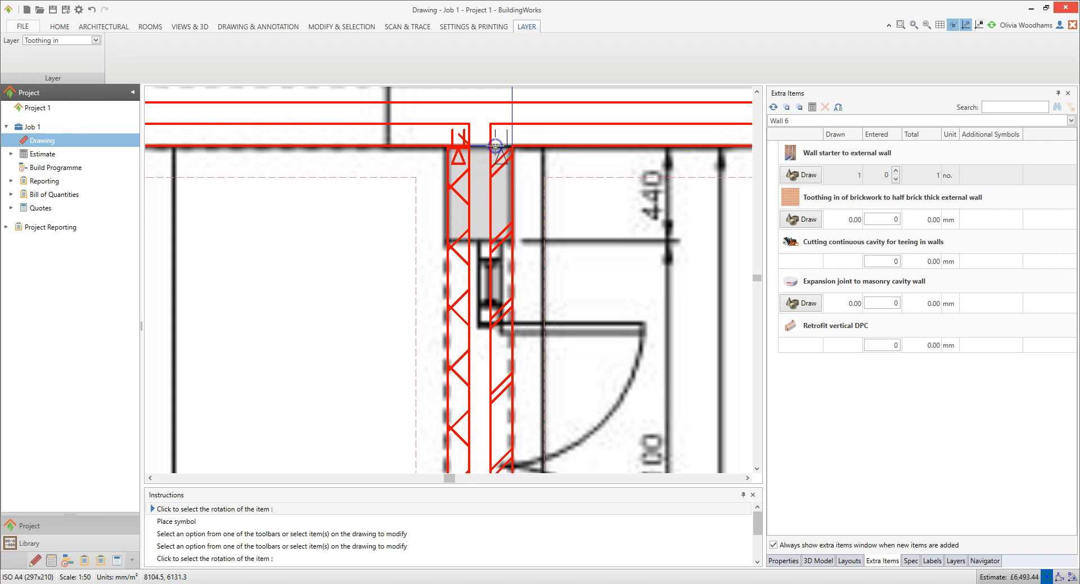
click(541, 145)
Place wall starters on both leaves of the left-hand extension wall where it meets the kitchen wall.
mouse_move(252, 203)
middle_down()
mouse_move(432, 219)
mouse_move(669, 211)
middle_up()
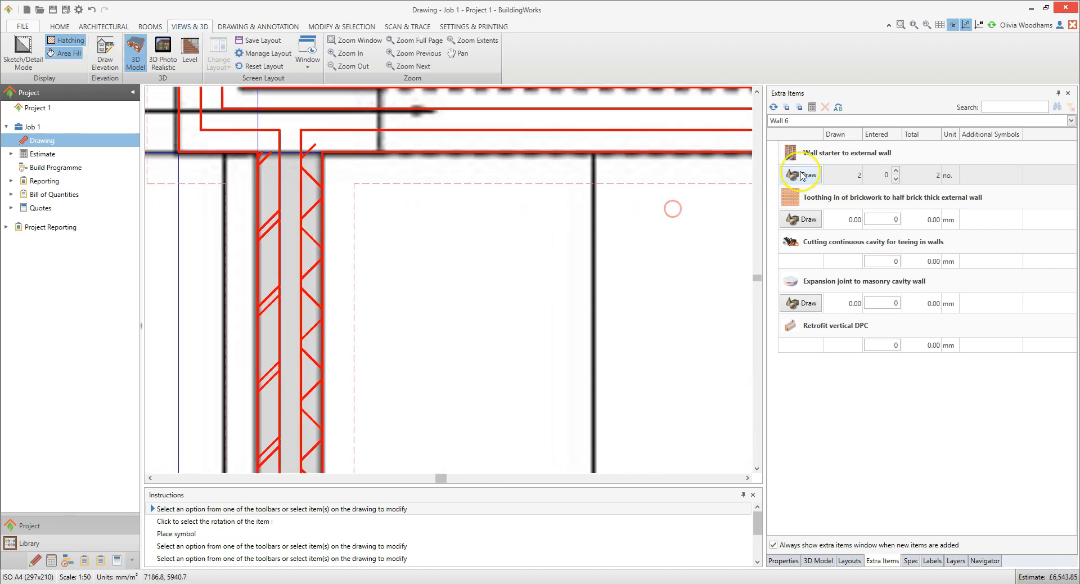
click(801, 174)
click(298, 153)
click(500, 163)
click(800, 174)
click(304, 157)
click(347, 156)
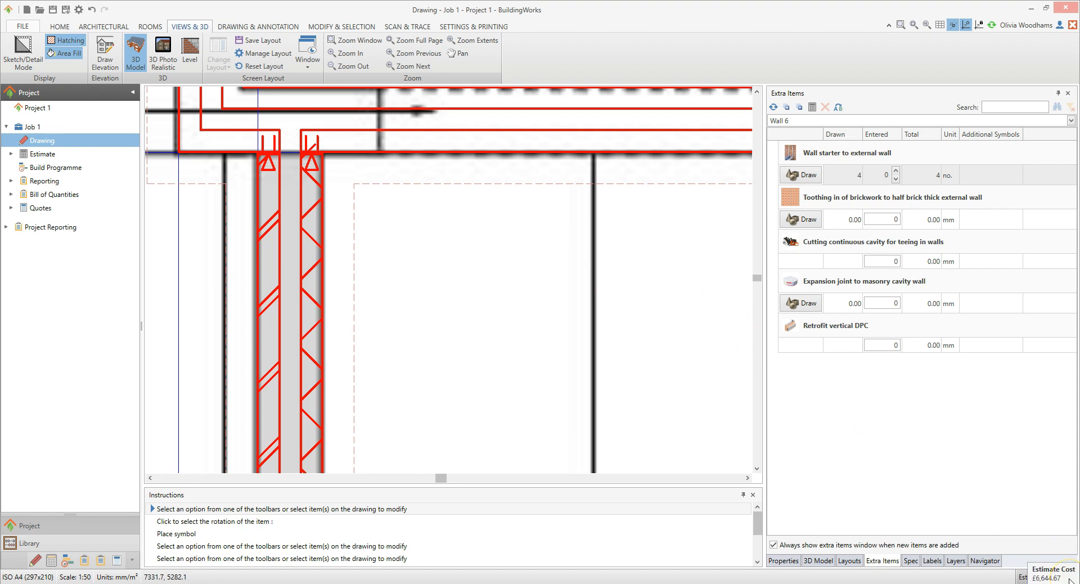
Define a new structural opening 2000 mm wide, keeping the 2100 mm opening height and 150 mm lintel bearing.
click(33, 559)
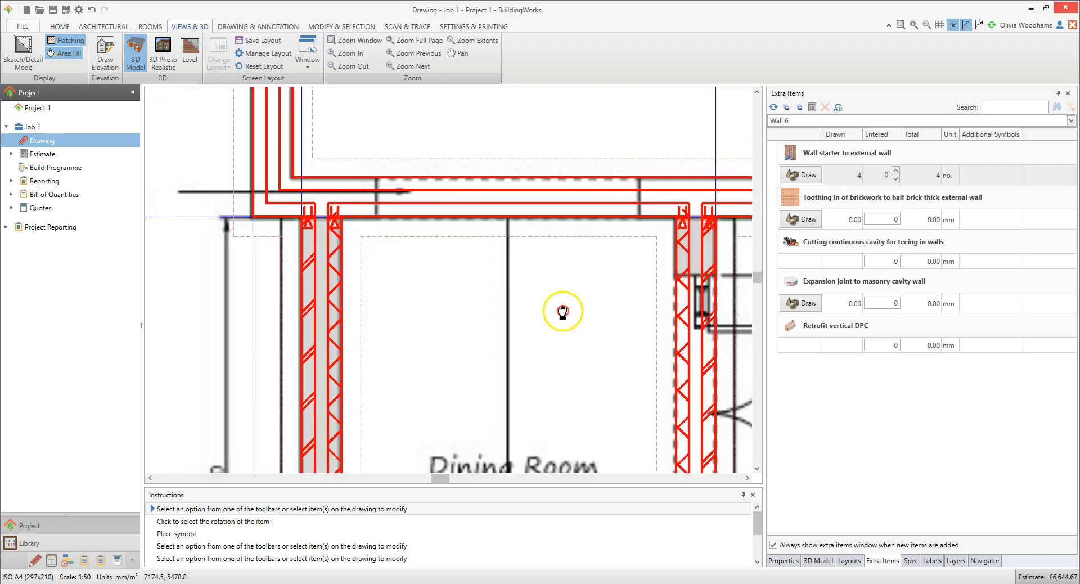
middle_drag(562, 311, 533, 326)
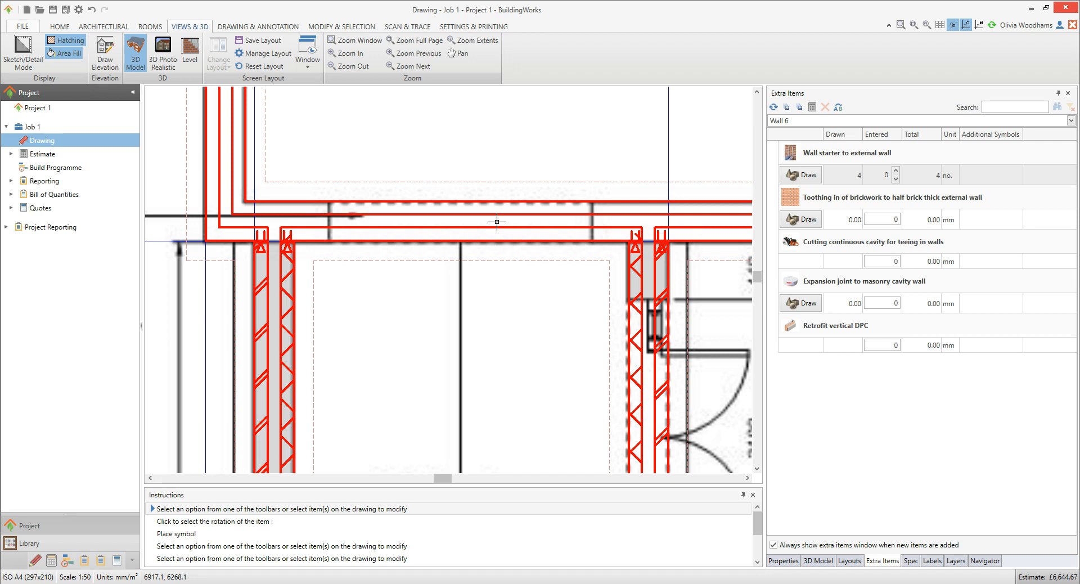
click(111, 27)
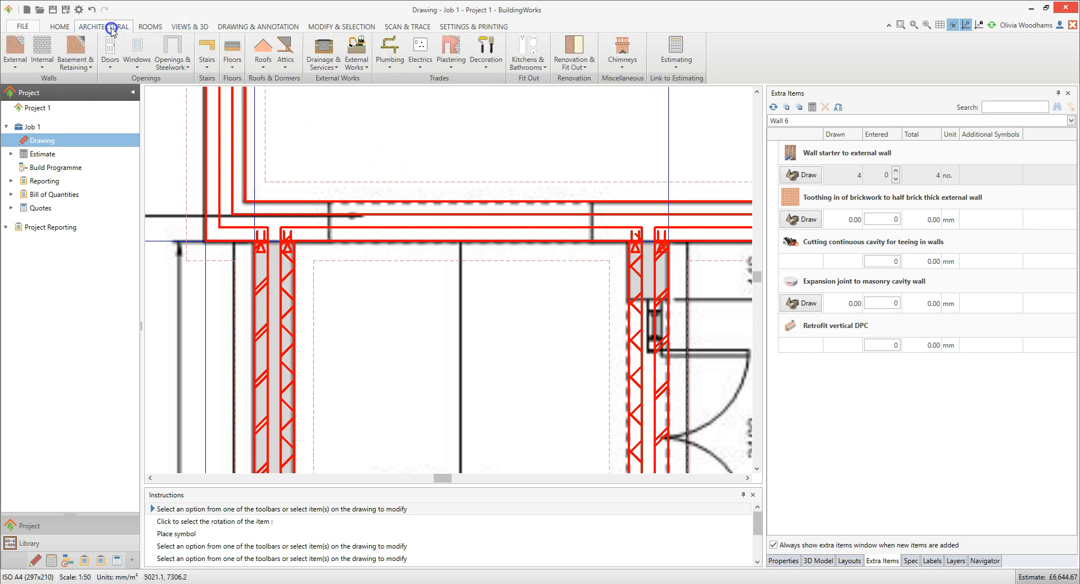
click(183, 65)
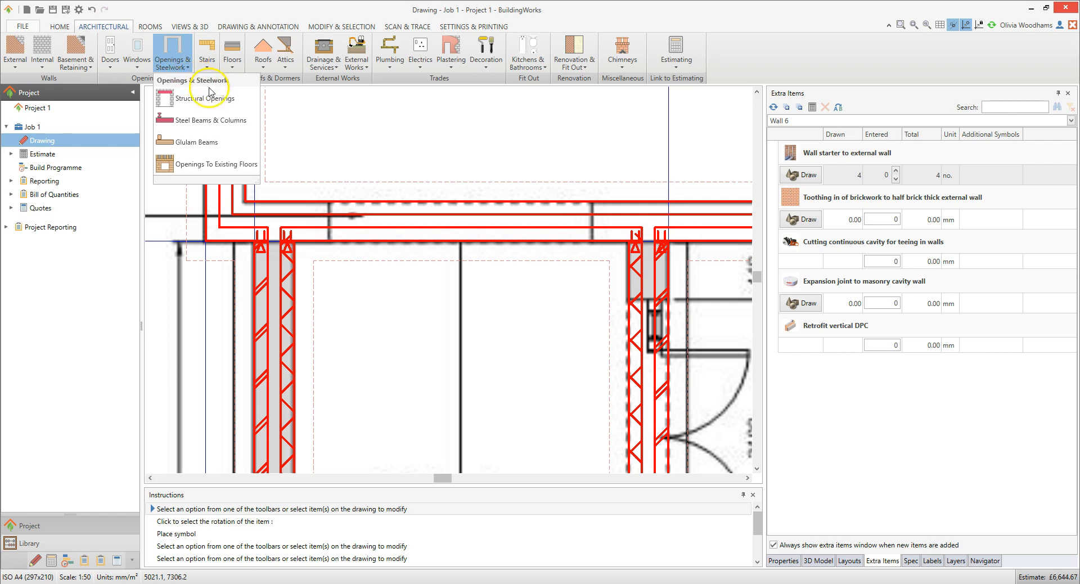
click(243, 100)
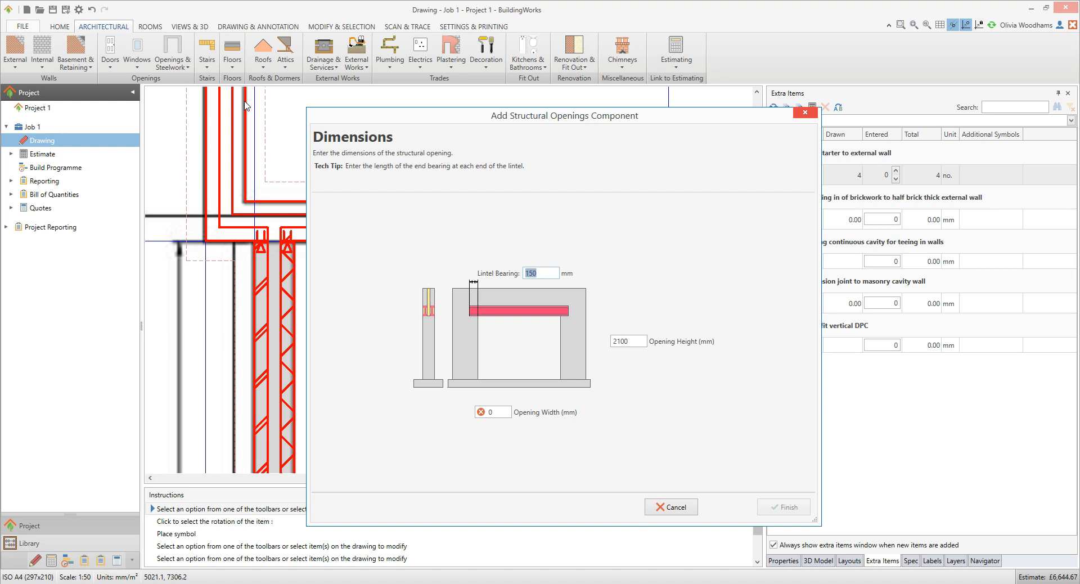
key(Tab)
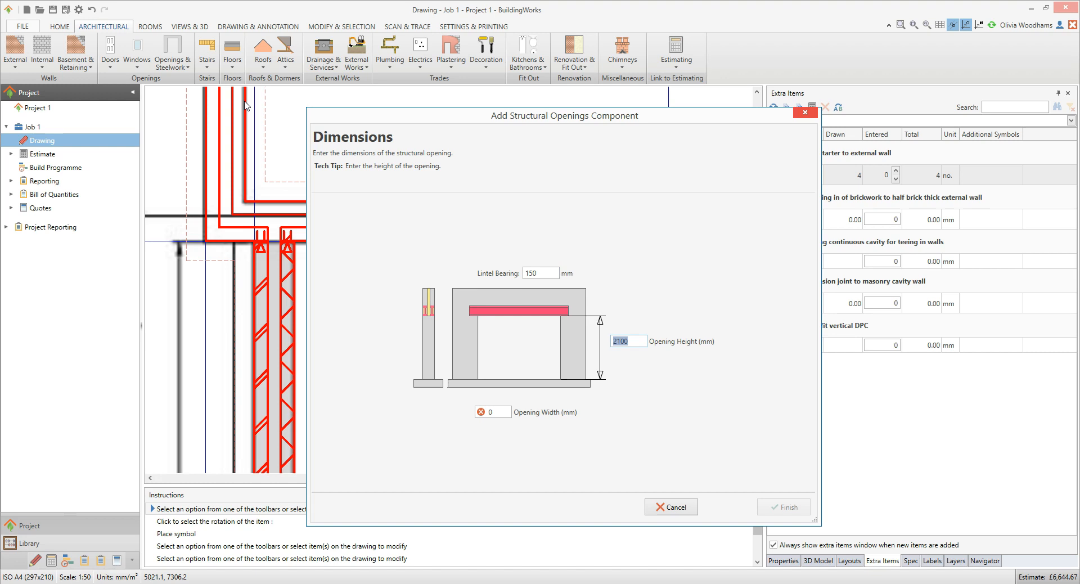
key(Tab)
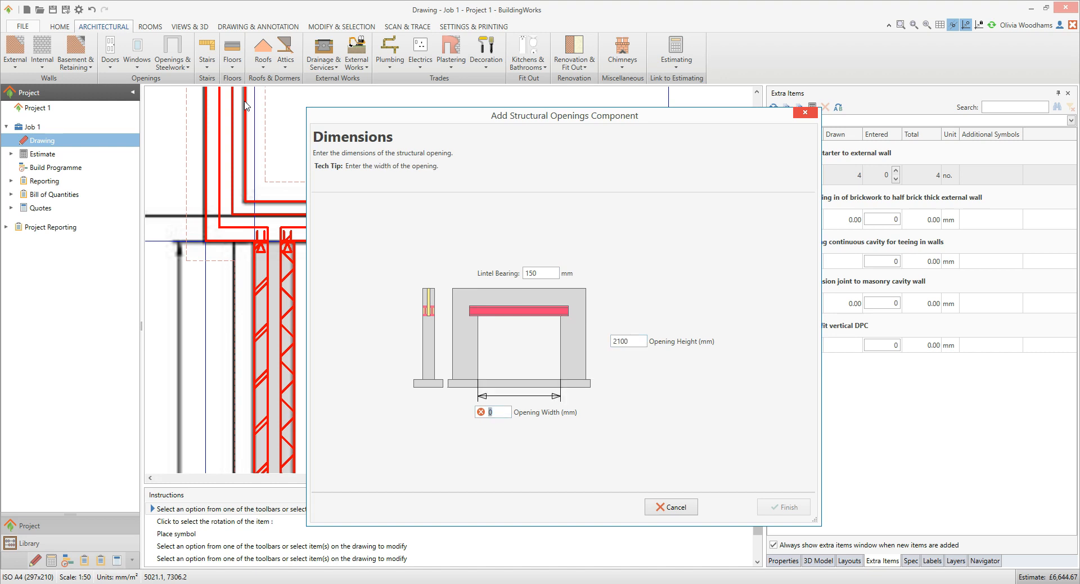
text(2000)
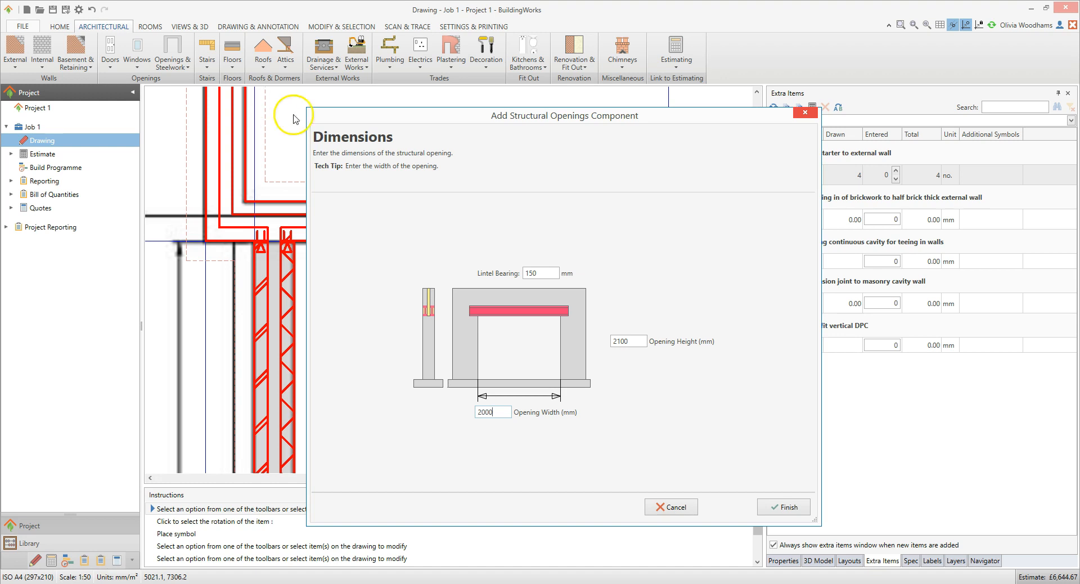
click(788, 507)
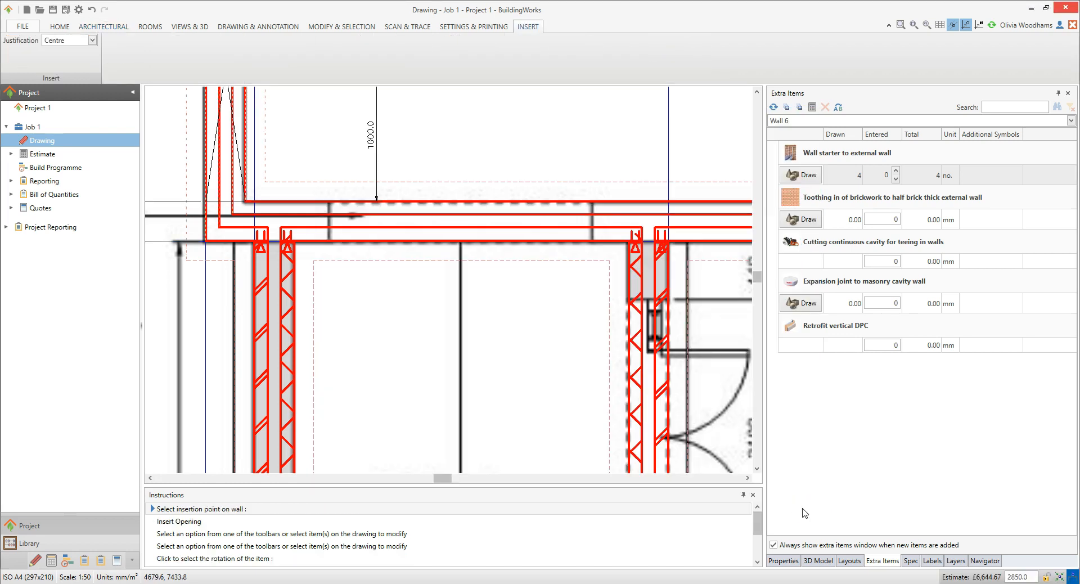
Place the opening centrally in the wall between kitchen and dining room, formed as a structural opening in an existing building's wall.
click(804, 510)
click(197, 27)
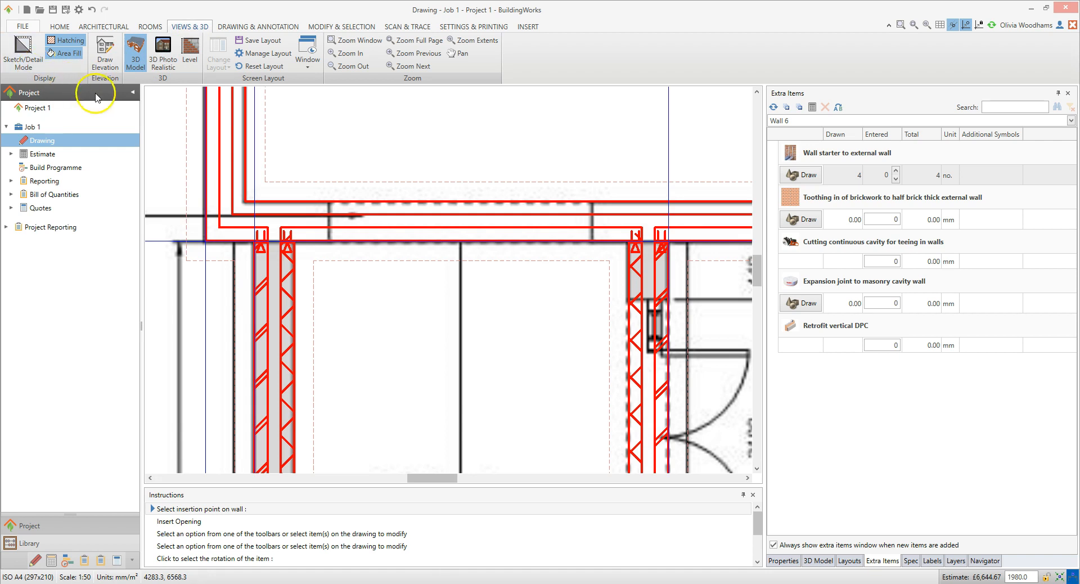
click(460, 207)
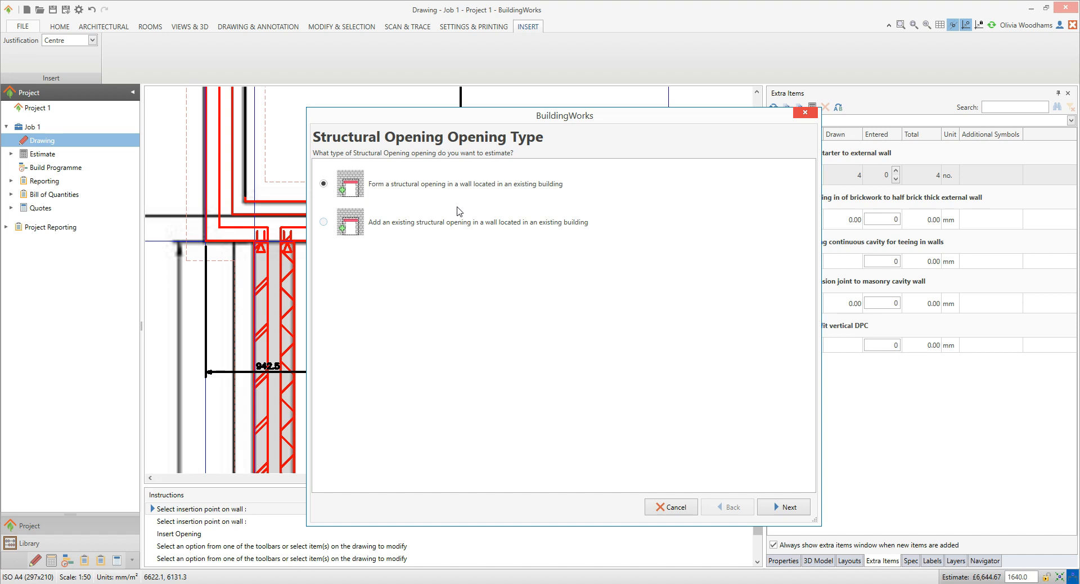
click(405, 191)
click(797, 508)
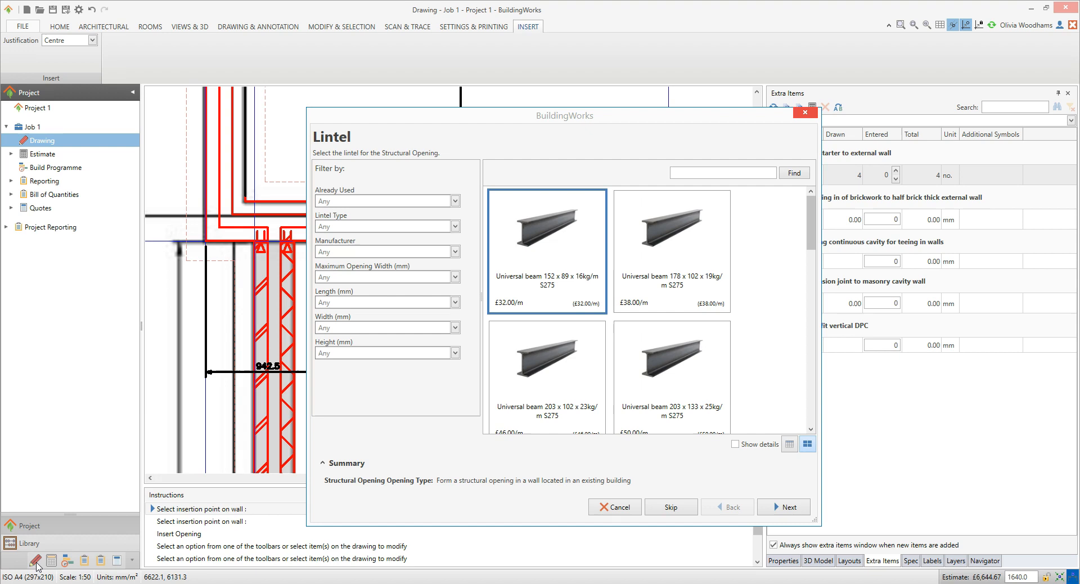
Complete the opening with Universal beam 152 x 89 x 16kg/m S275 as both lintels and the existing cavity wall specification.
click(804, 515)
click(573, 268)
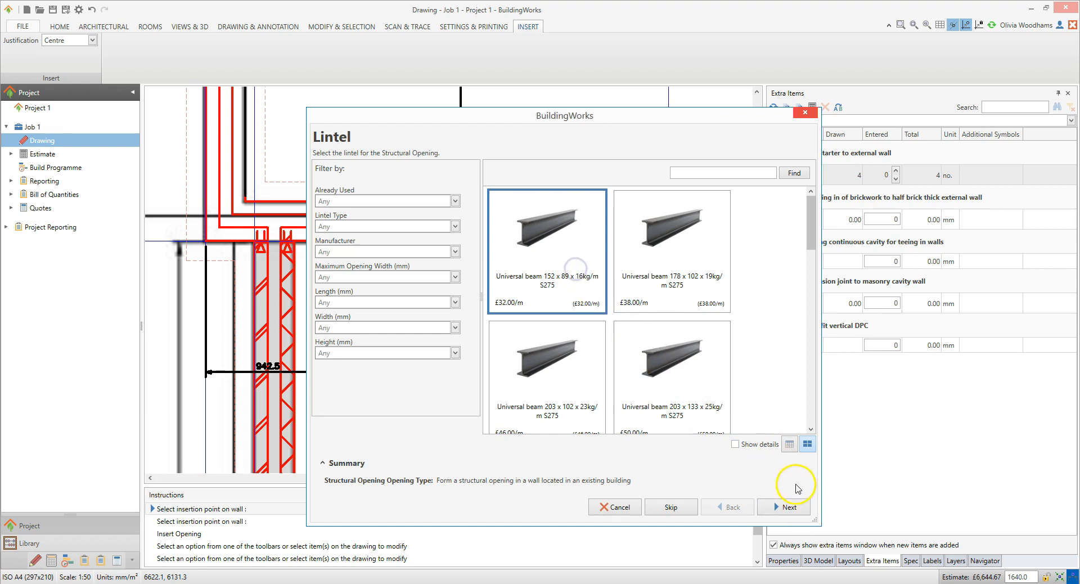
click(804, 506)
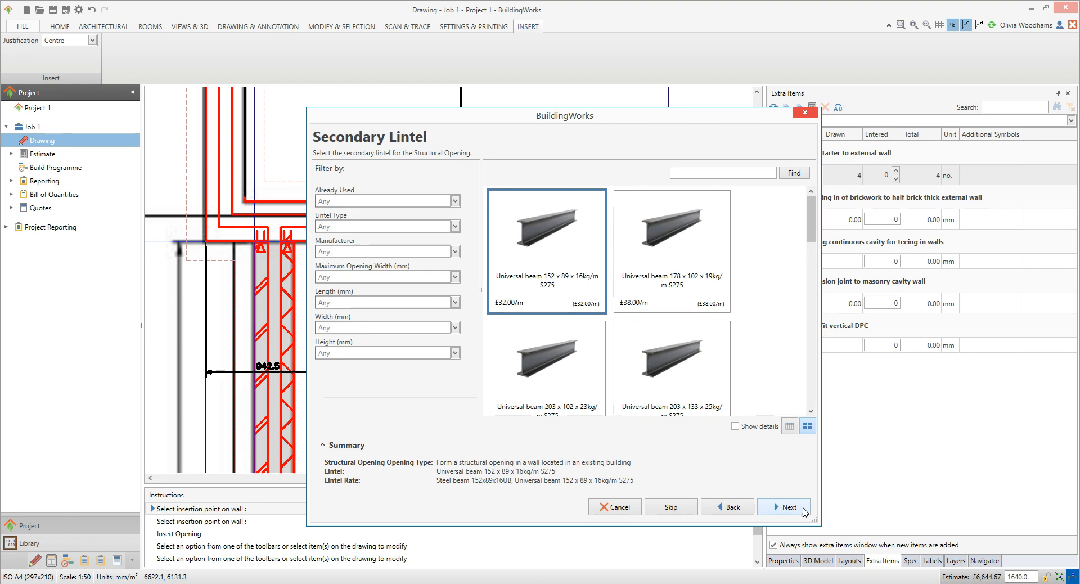
click(801, 512)
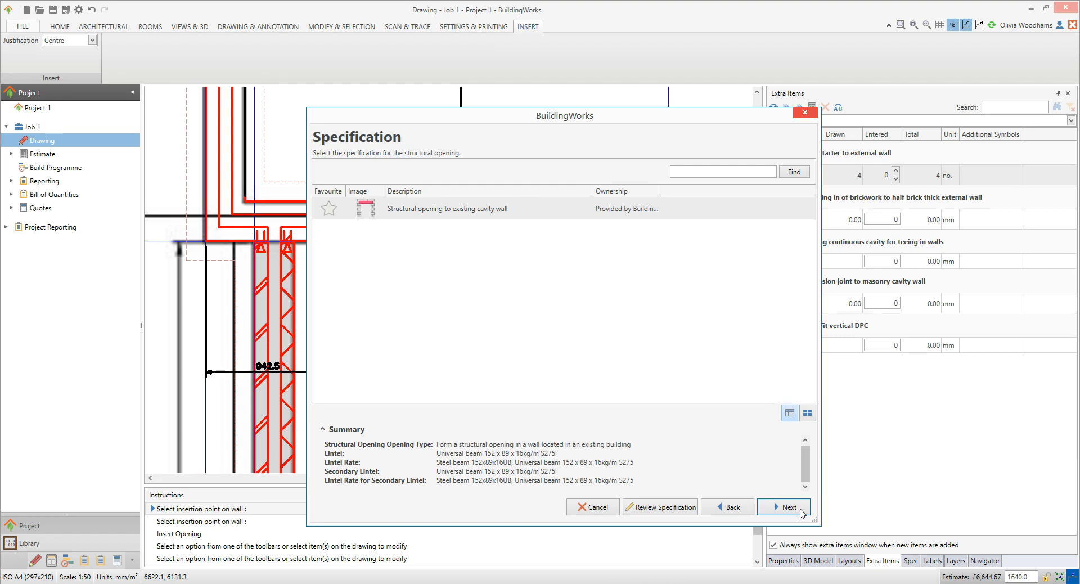
click(801, 512)
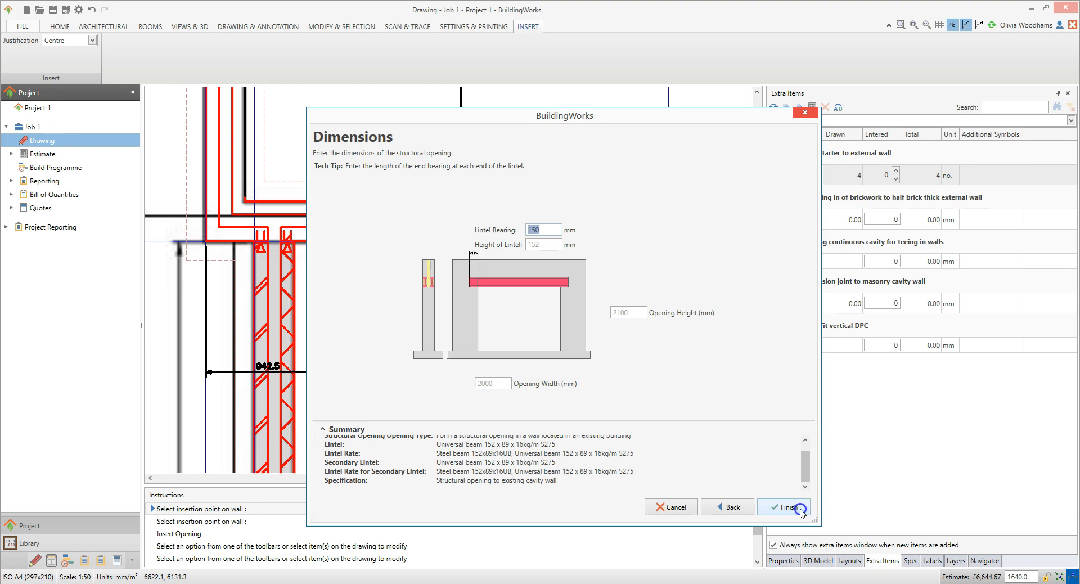
click(787, 507)
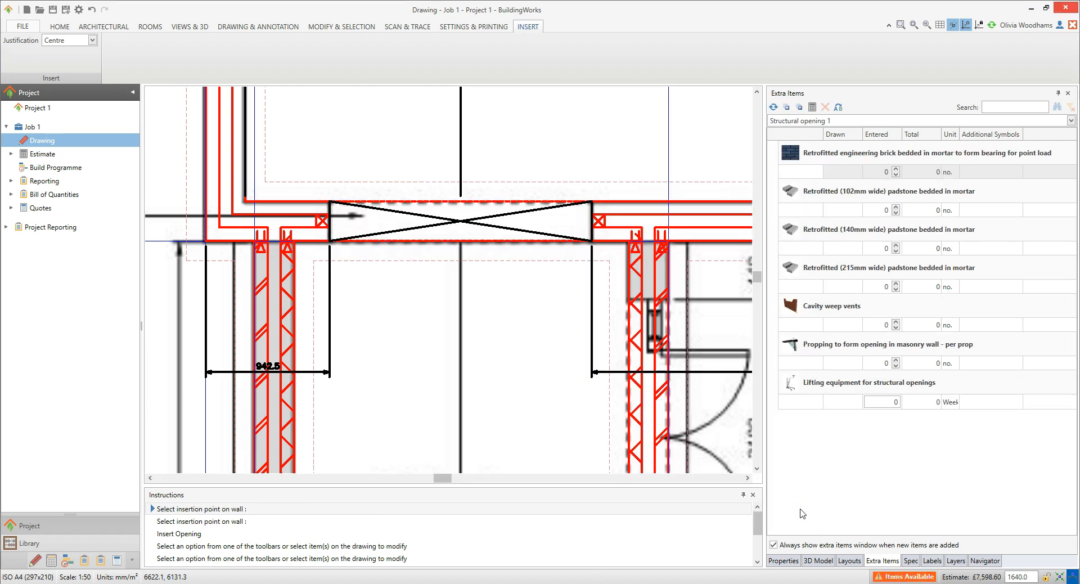
key(Escape)
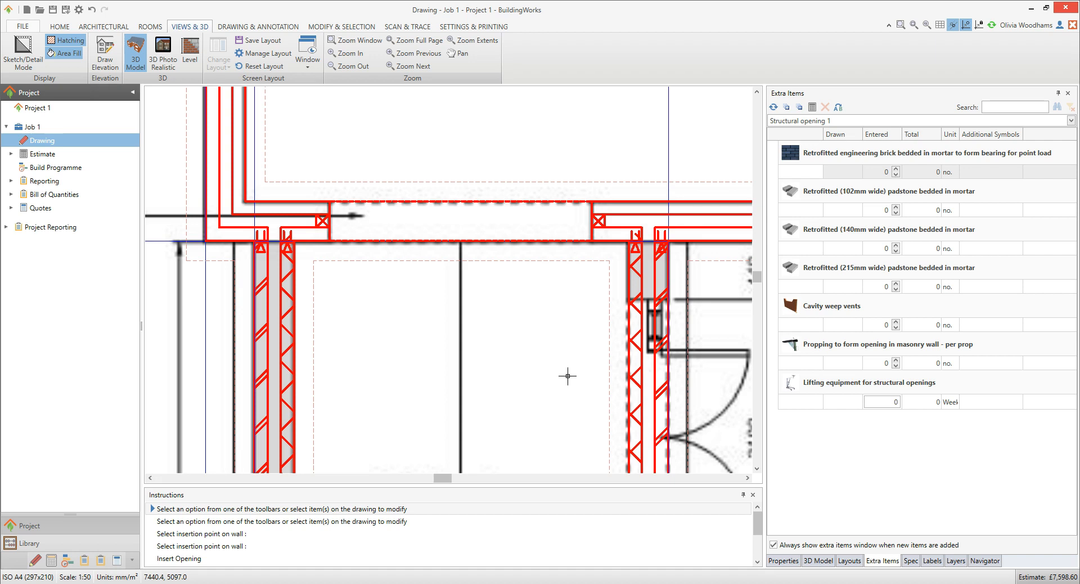
Start a concrete slab, sort the specifications by rate and choose "Reinforced concrete slab, insulation below slab - High Thermal Performance".
click(117, 27)
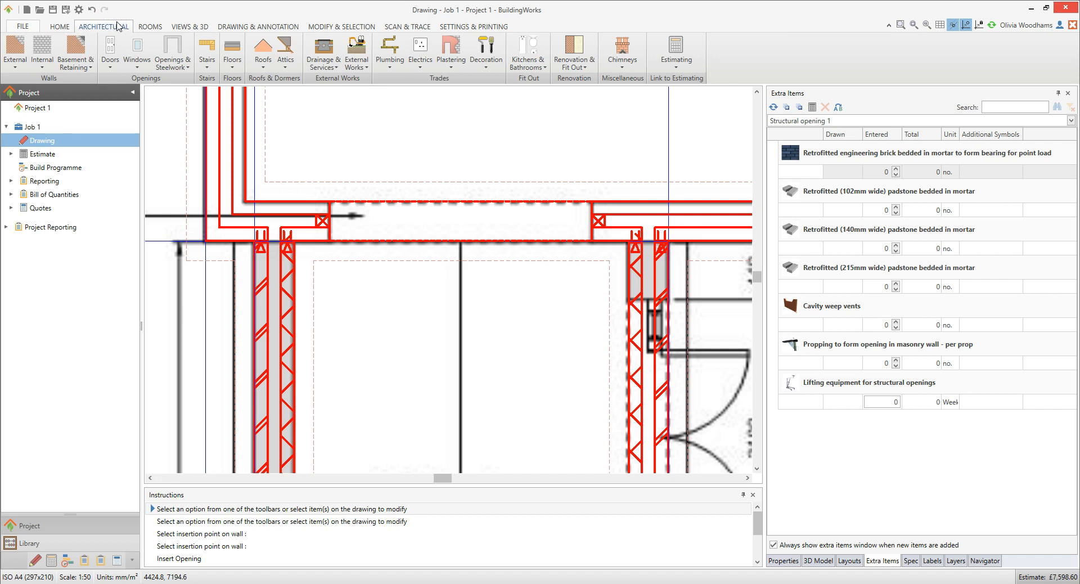
click(234, 62)
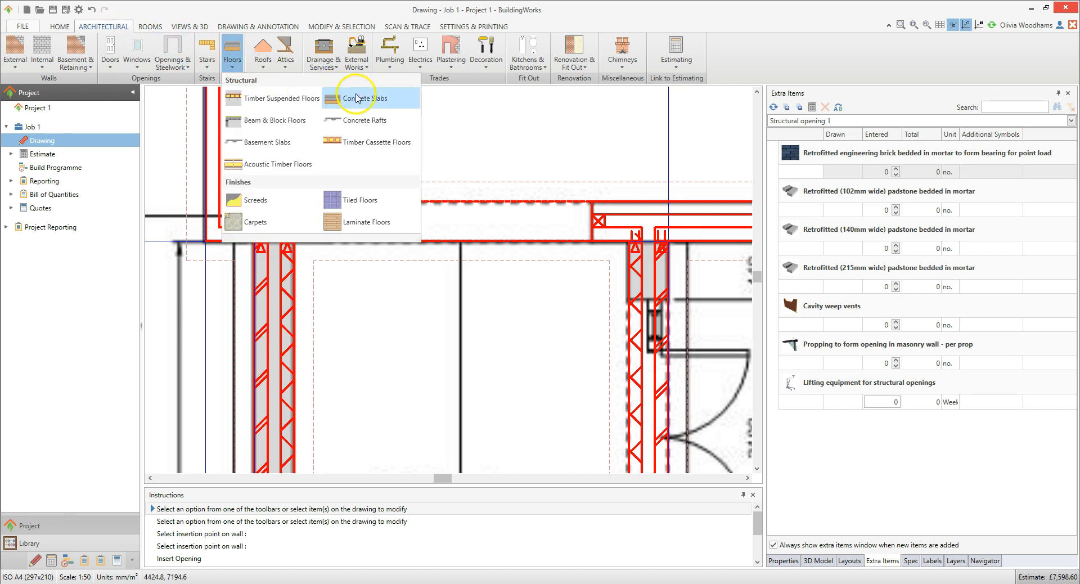
click(384, 99)
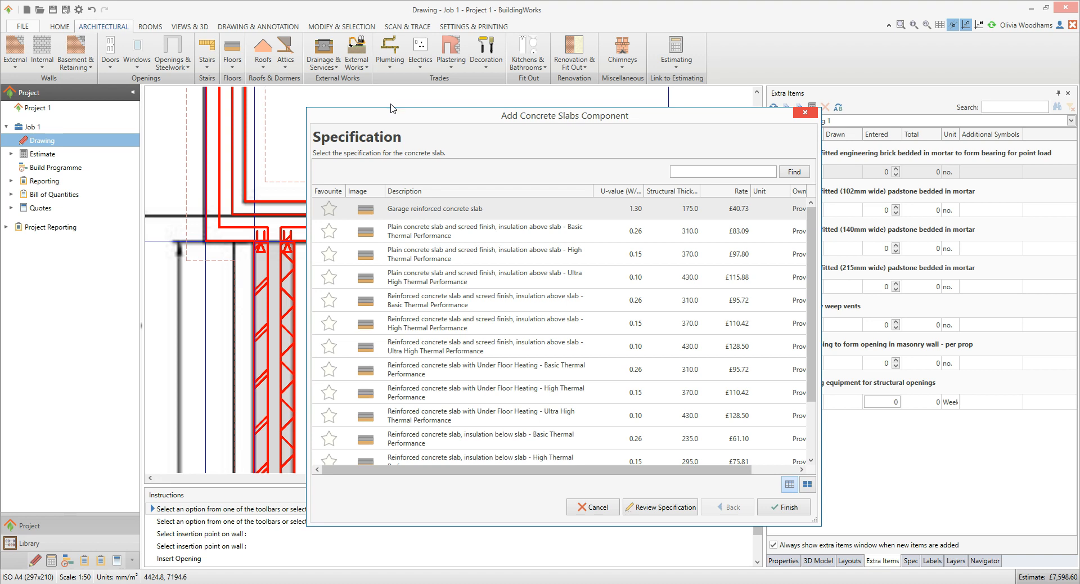
click(625, 193)
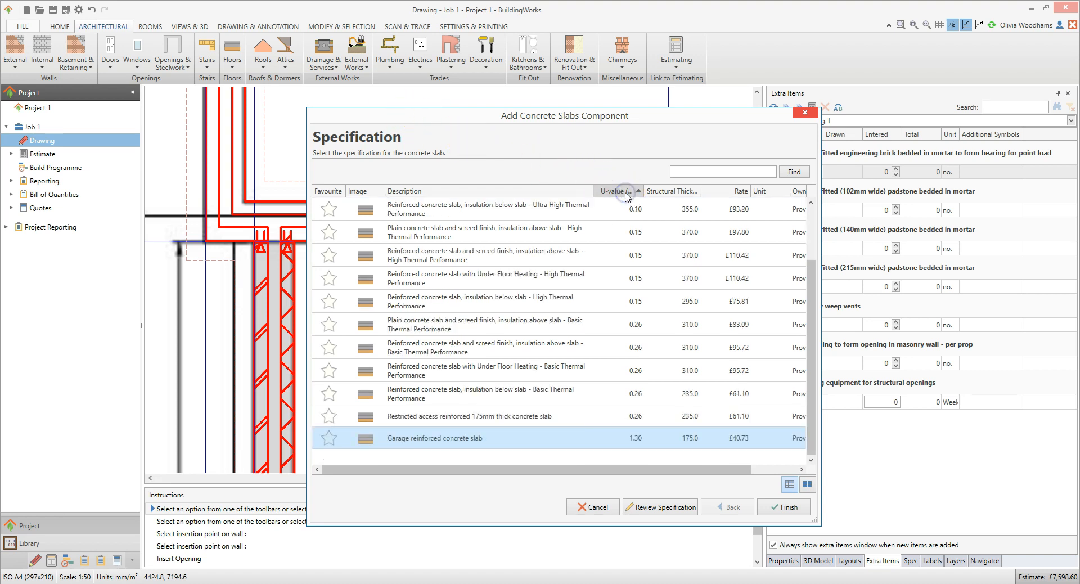
click(670, 191)
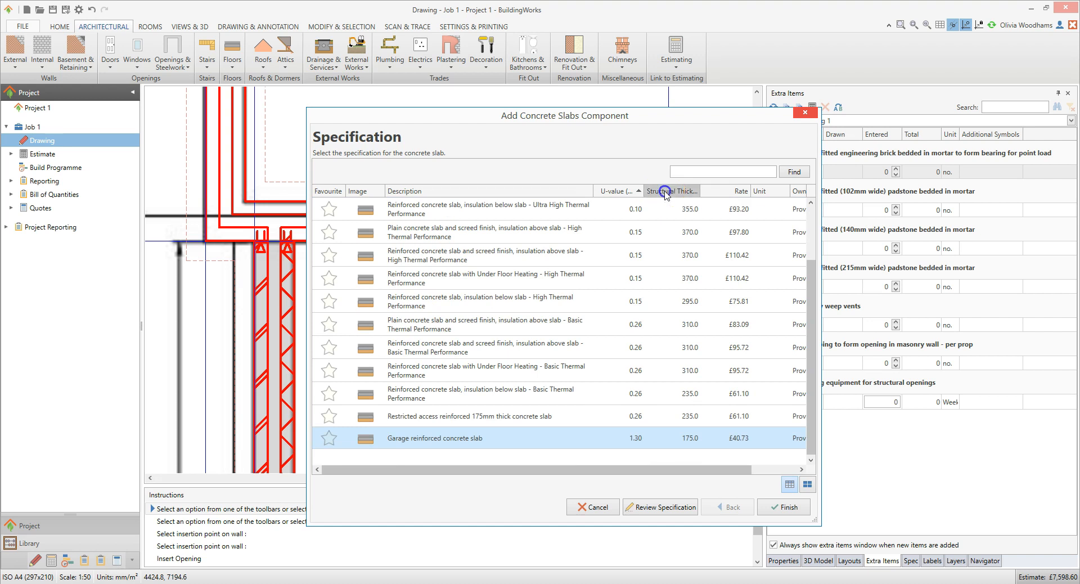
click(725, 193)
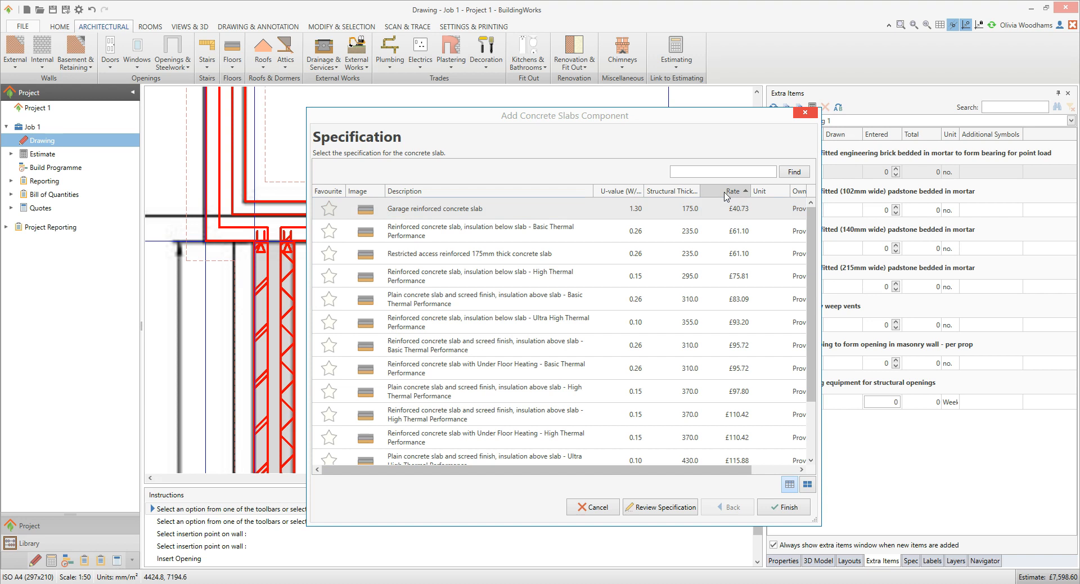
click(518, 276)
click(518, 278)
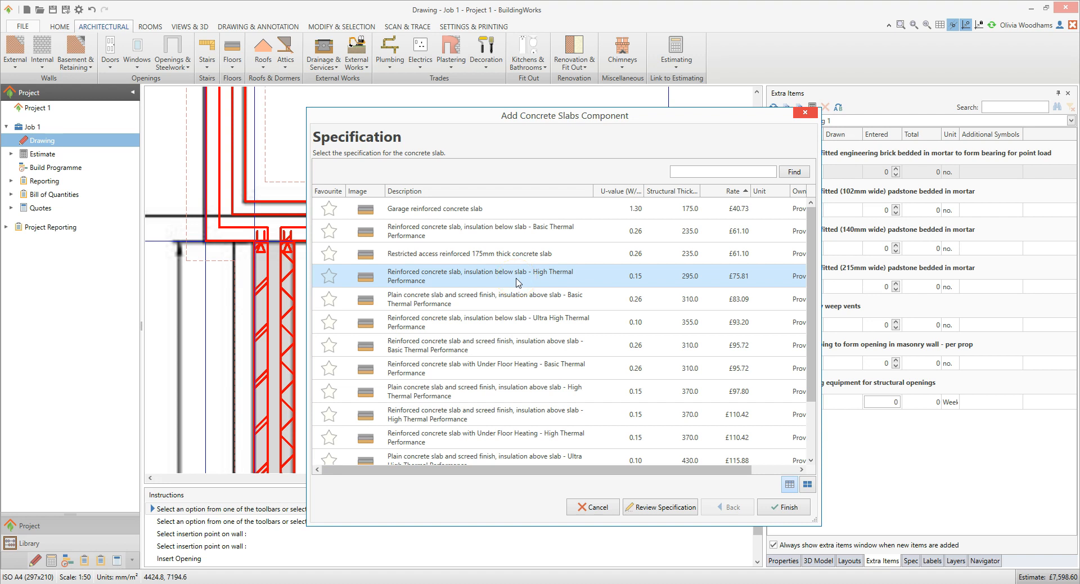
click(520, 282)
click(793, 507)
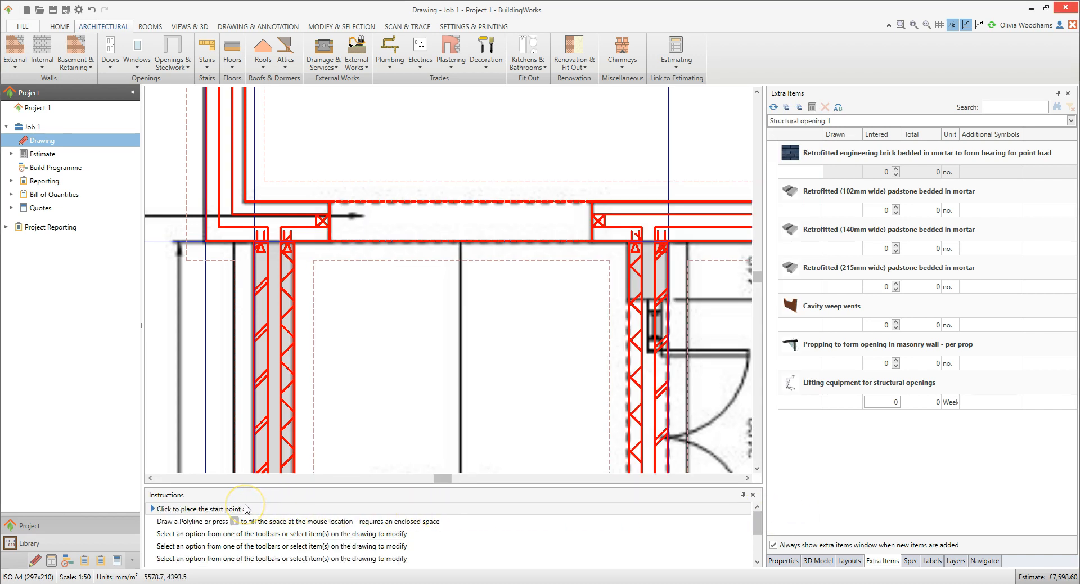
Fill the enclosed dining room space with the concrete slab.
click(241, 522)
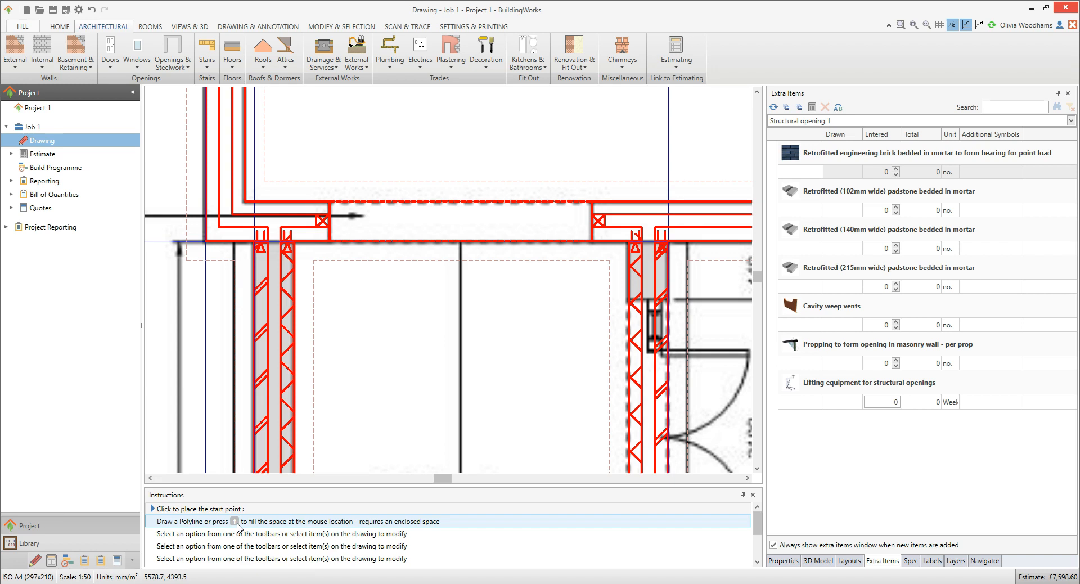
click(252, 523)
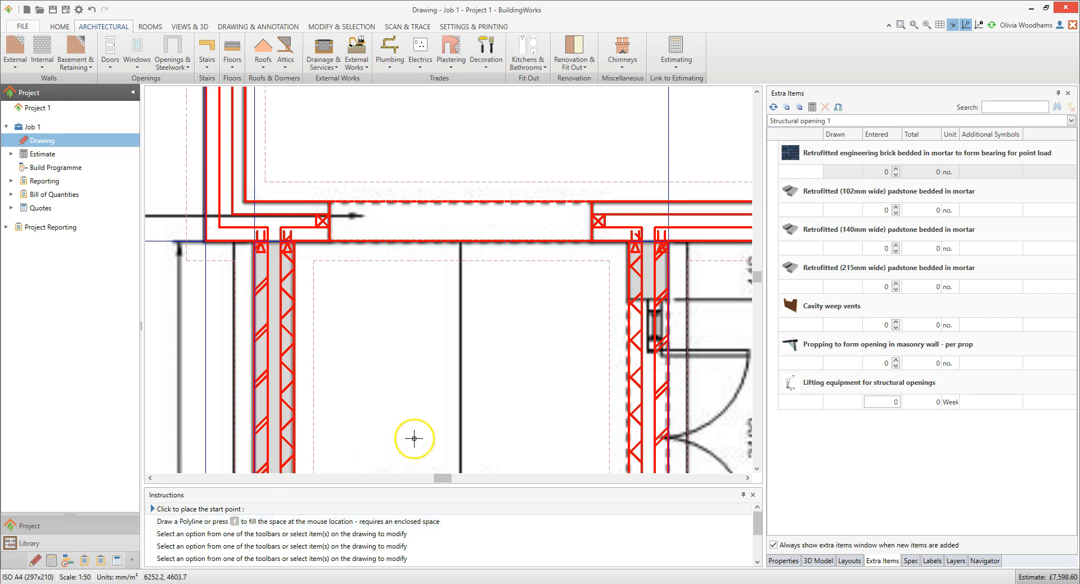
scroll(414, 438, down, 2)
middle_drag(414, 438, 446, 251)
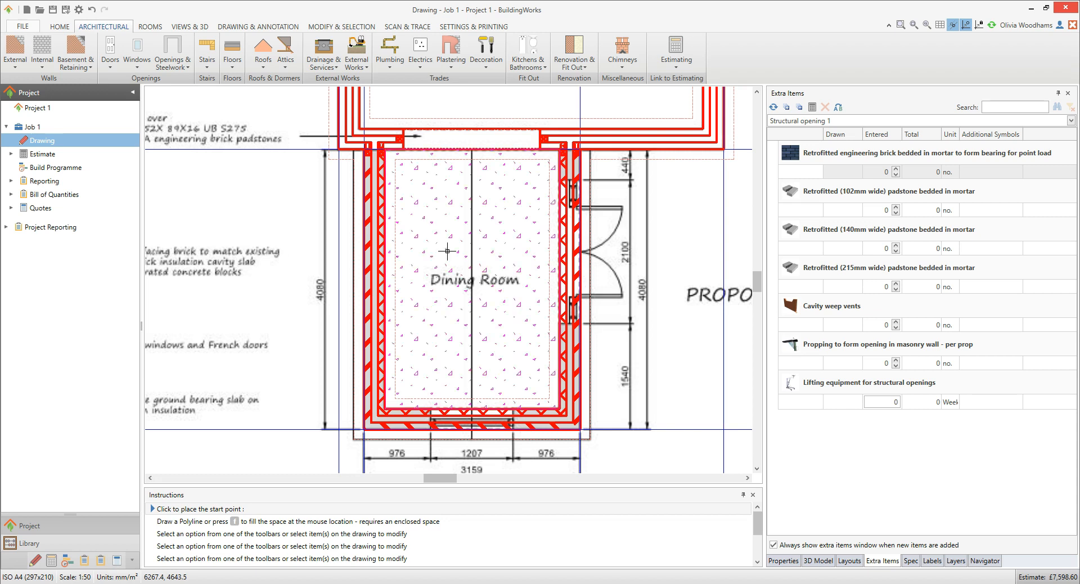
key(f)
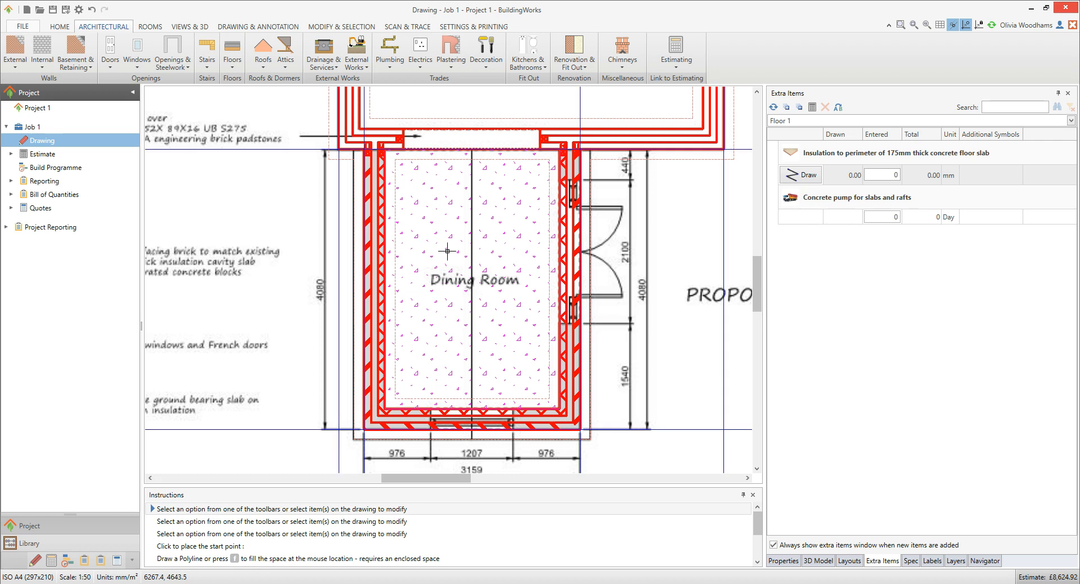
Draw the slab's perimeter insulation around all four inner edges of the dining room, starting and ending at the upper-left corner.
click(849, 96)
click(802, 175)
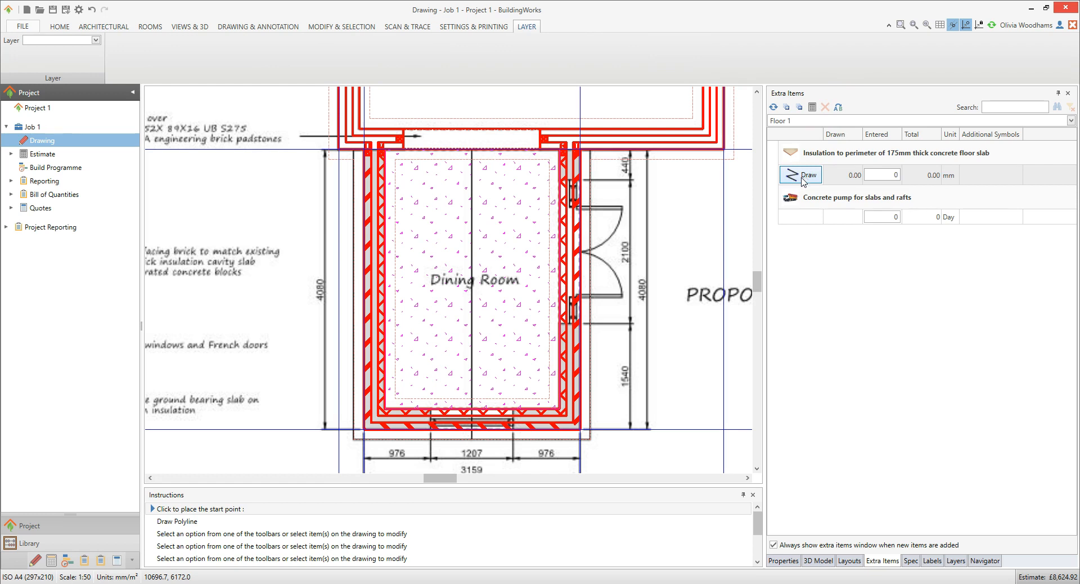
click(385, 148)
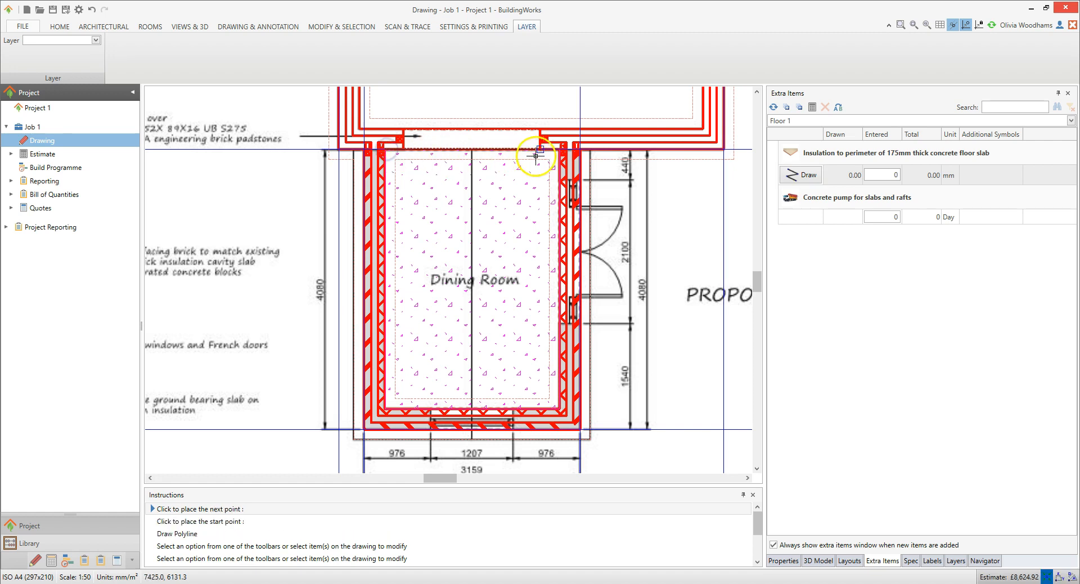
click(560, 149)
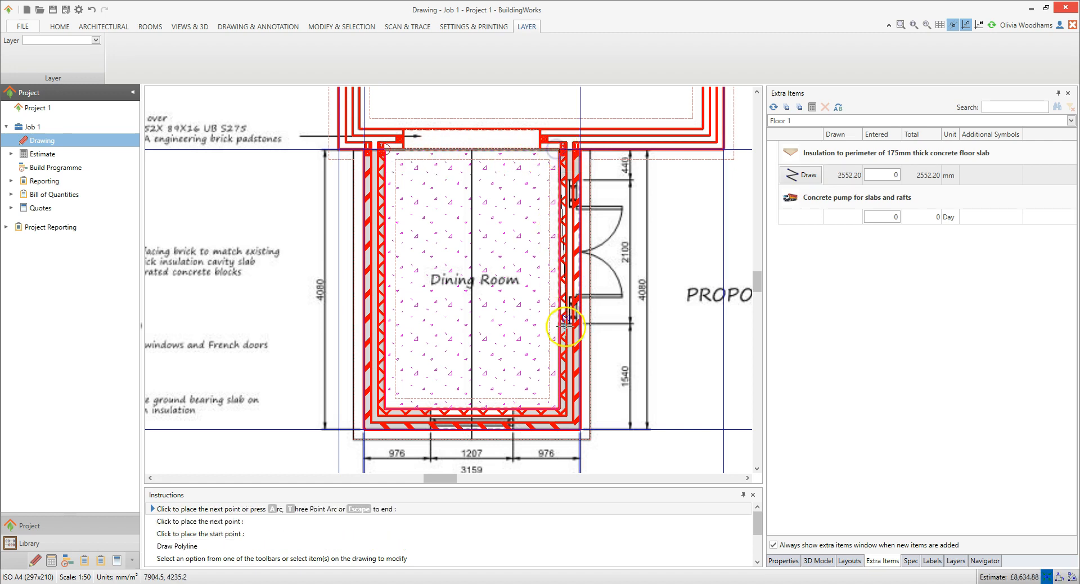
click(558, 406)
click(385, 406)
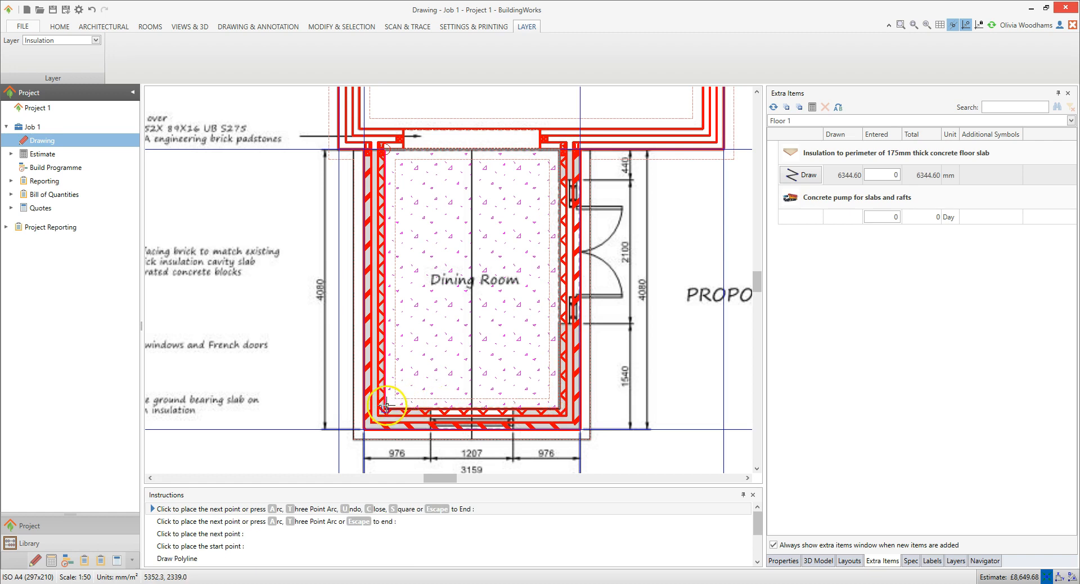
click(385, 148)
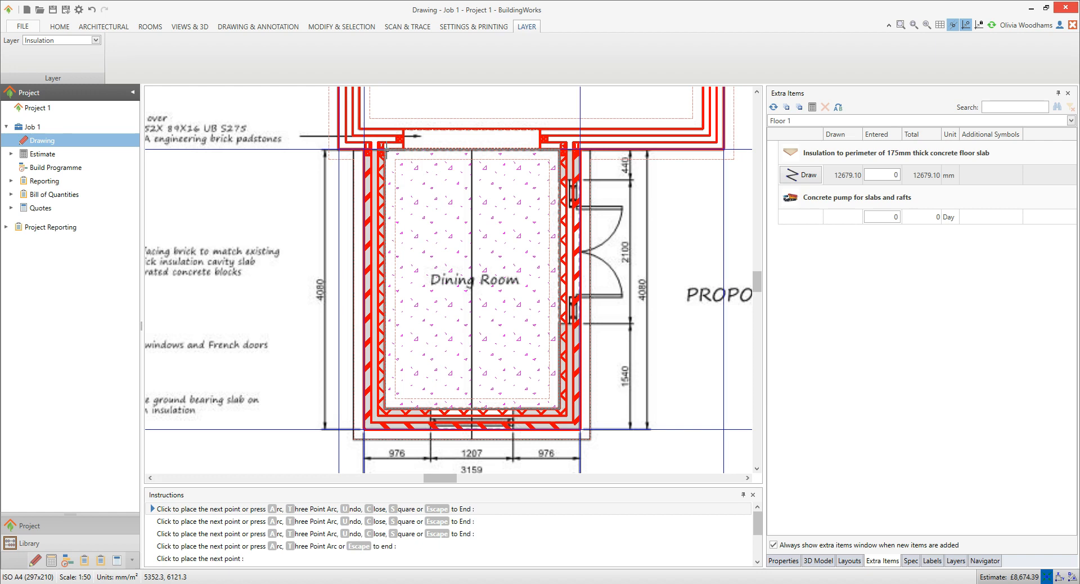
Finish the perimeter insulation and set the extra item concrete pump for slabs and rafts to 1 day.
key(Escape)
click(387, 151)
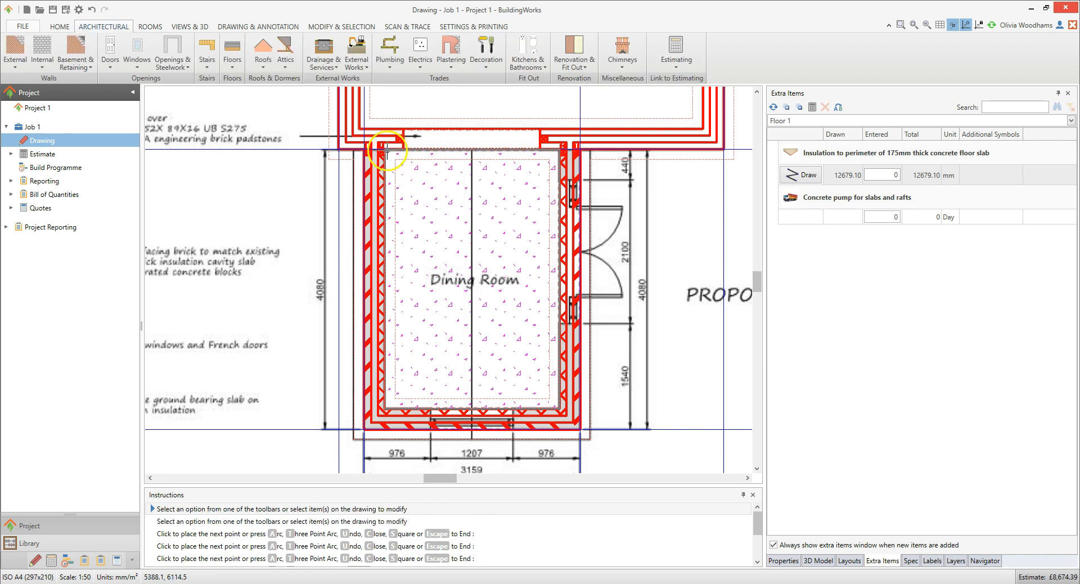
click(875, 215)
text(1)
click(911, 236)
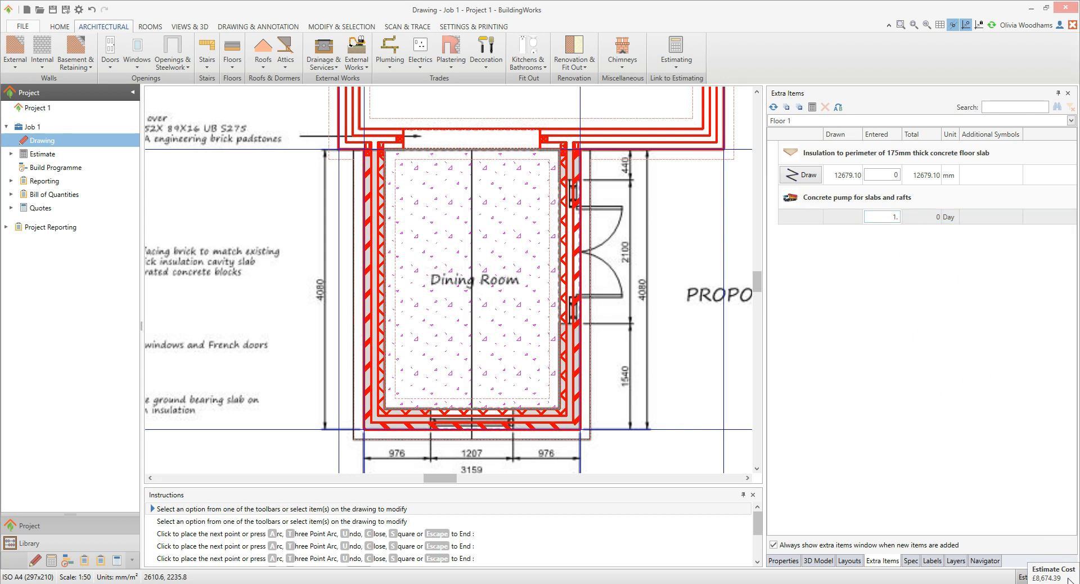
click(1064, 579)
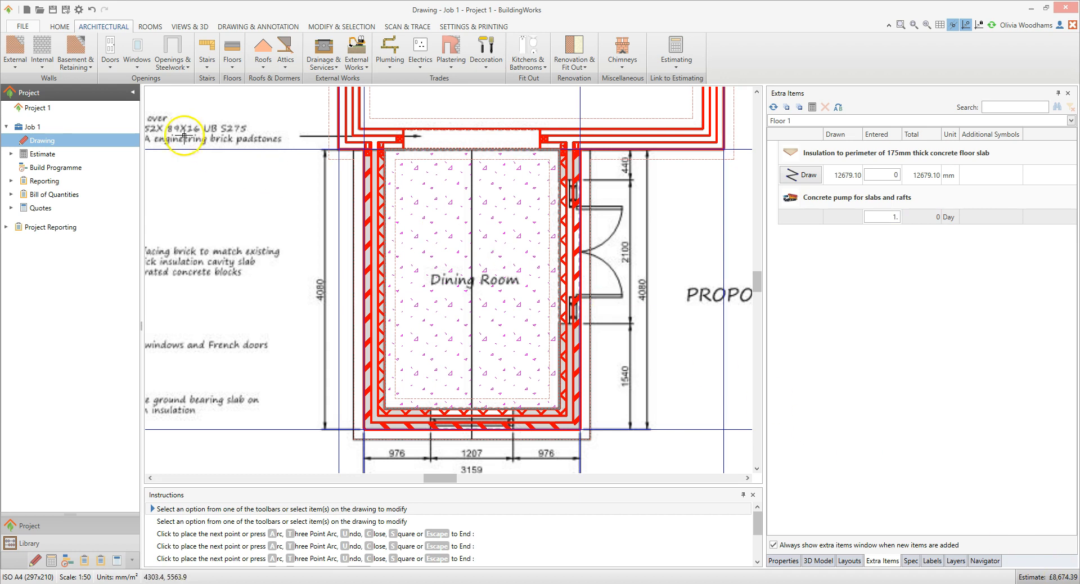
Start a PVCu French doors component and filter the models to a width of 2090.0 mm and the colour White.
click(115, 61)
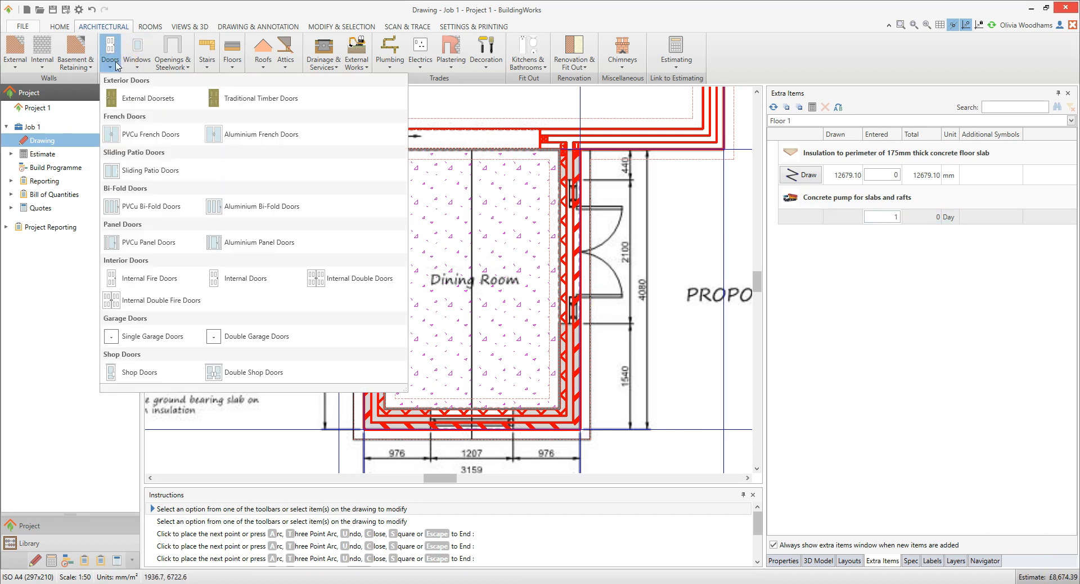
click(190, 137)
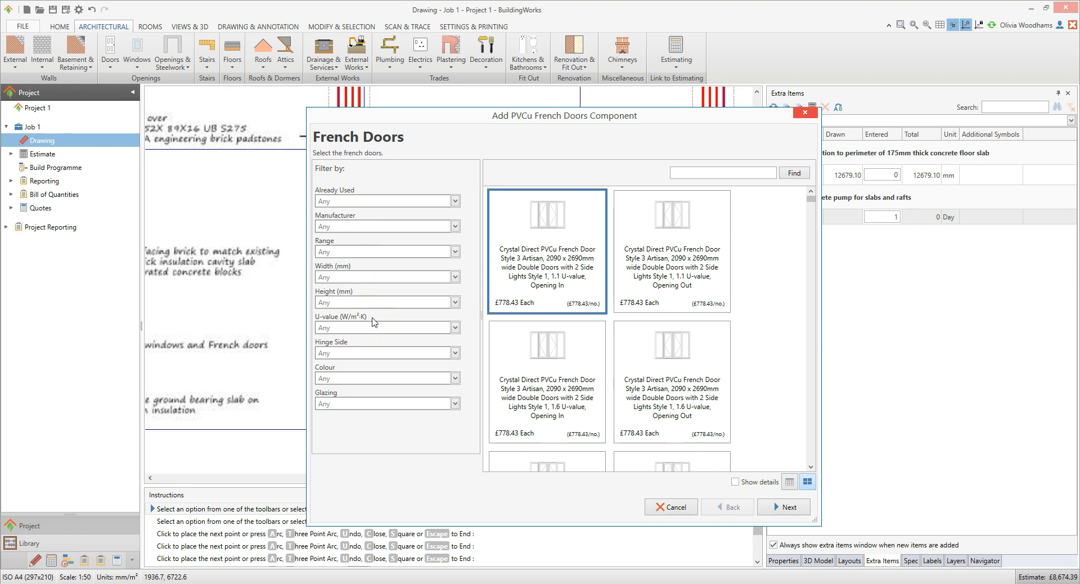
click(454, 277)
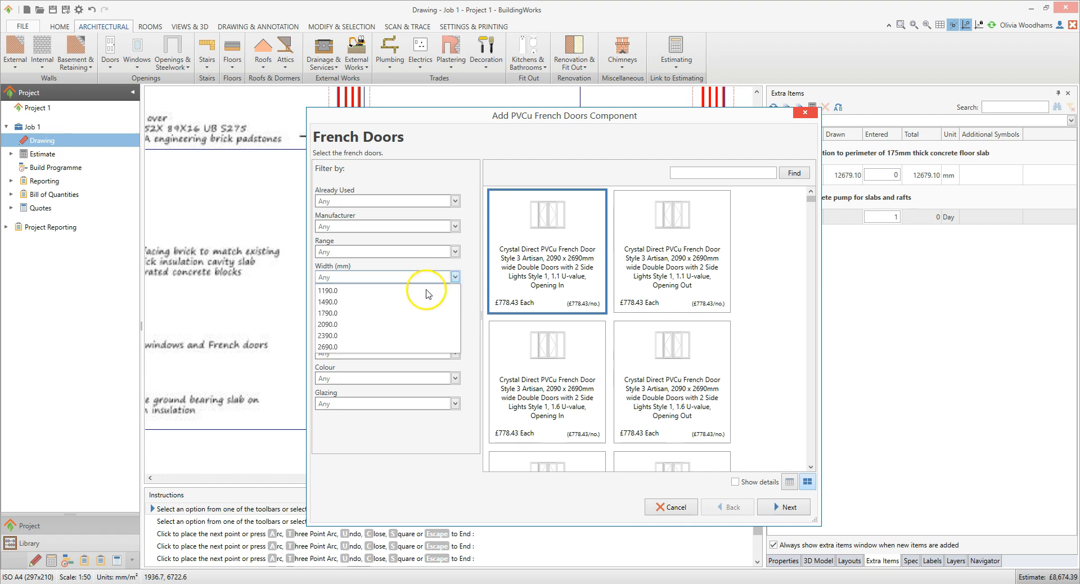
click(408, 324)
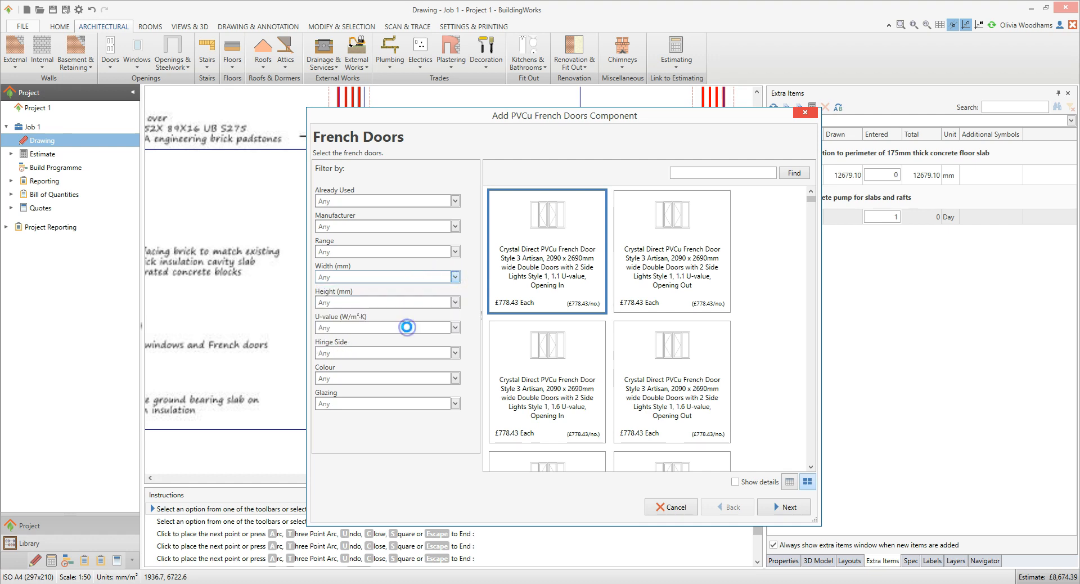
click(455, 378)
click(423, 411)
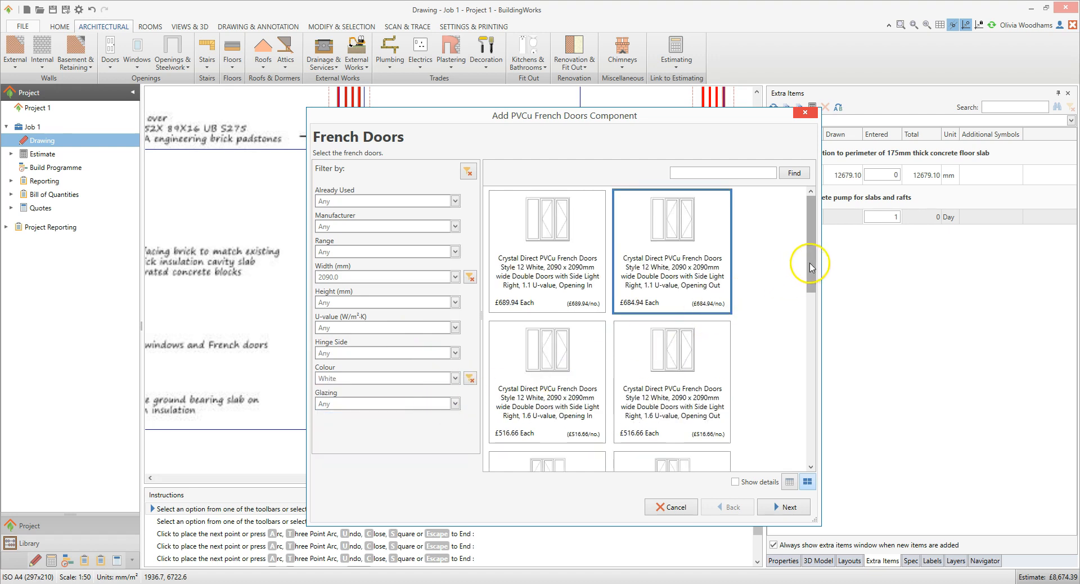
Choose Crystal Direct PVCu French Doors Style 3 White, 2 Side Lights Style 1, 1.1 U-value, Opening Out, with a 50 mm external reveal depth.
drag(810, 265, 798, 404)
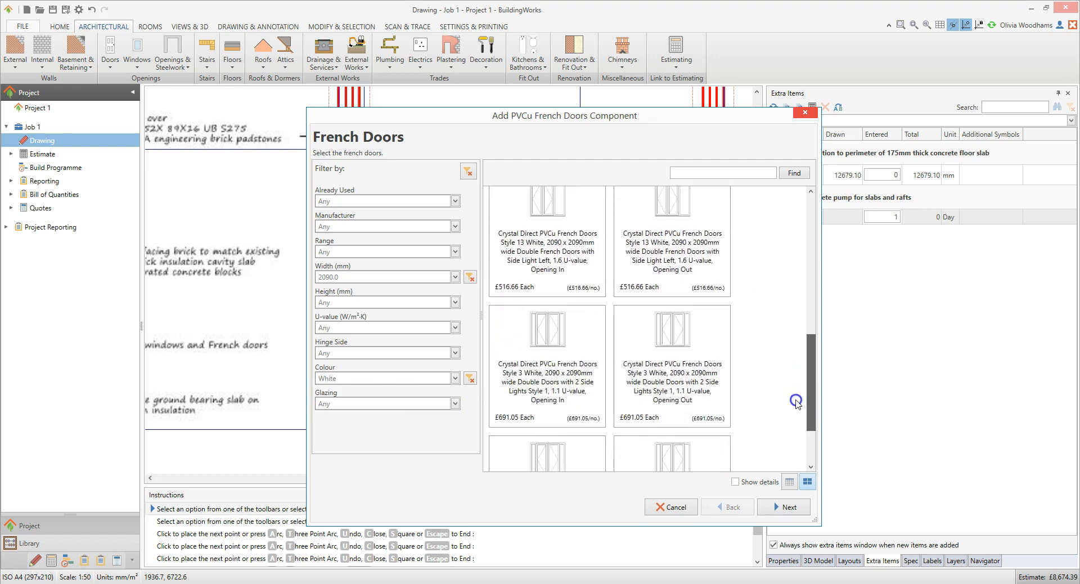
click(683, 388)
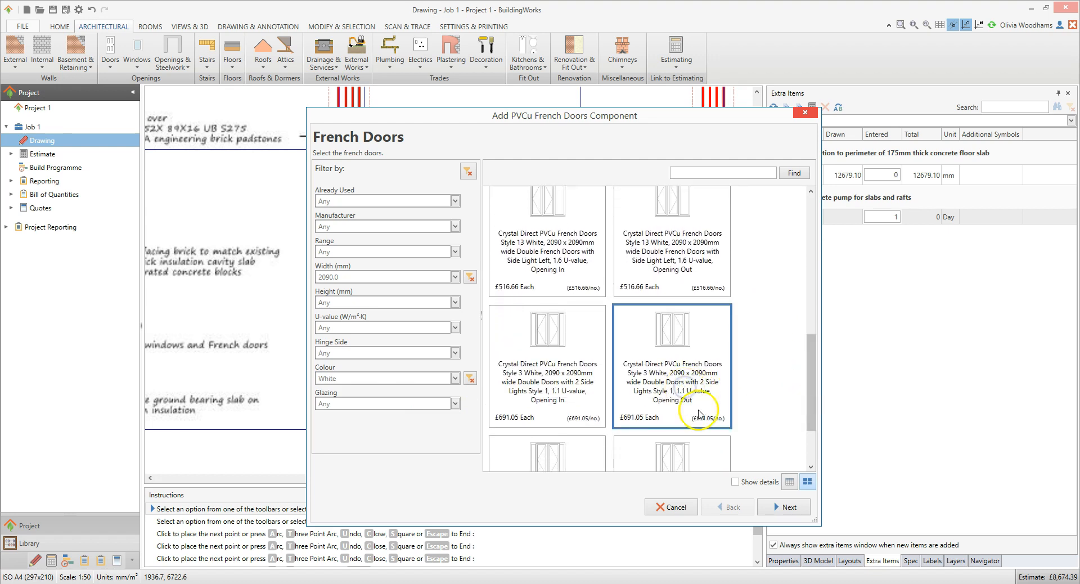
click(797, 507)
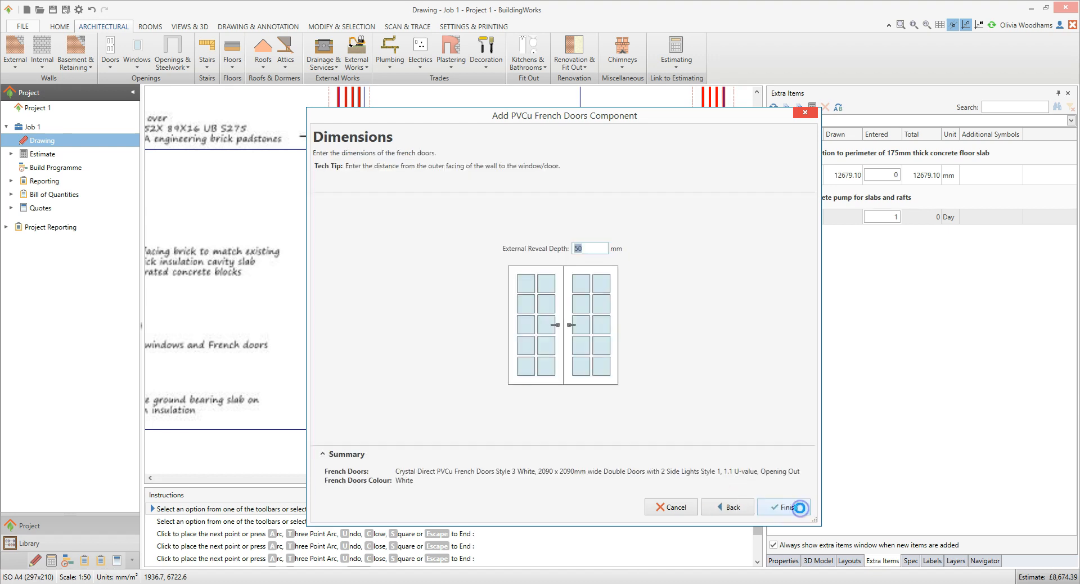
click(802, 510)
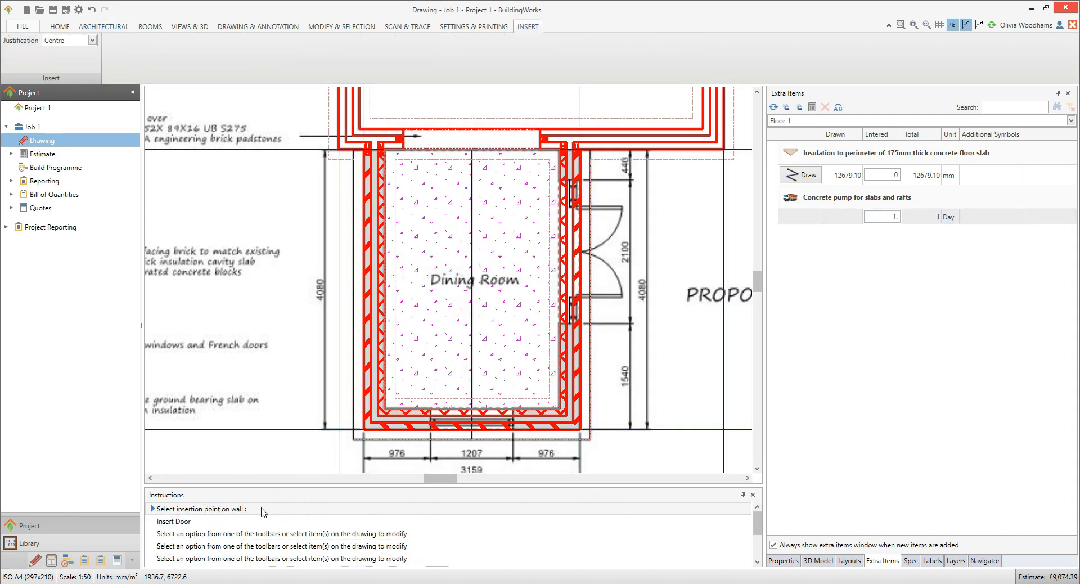
Place the French doors in the dining room's right-hand wall, centred on the double doors shown on the floor plan.
click(273, 498)
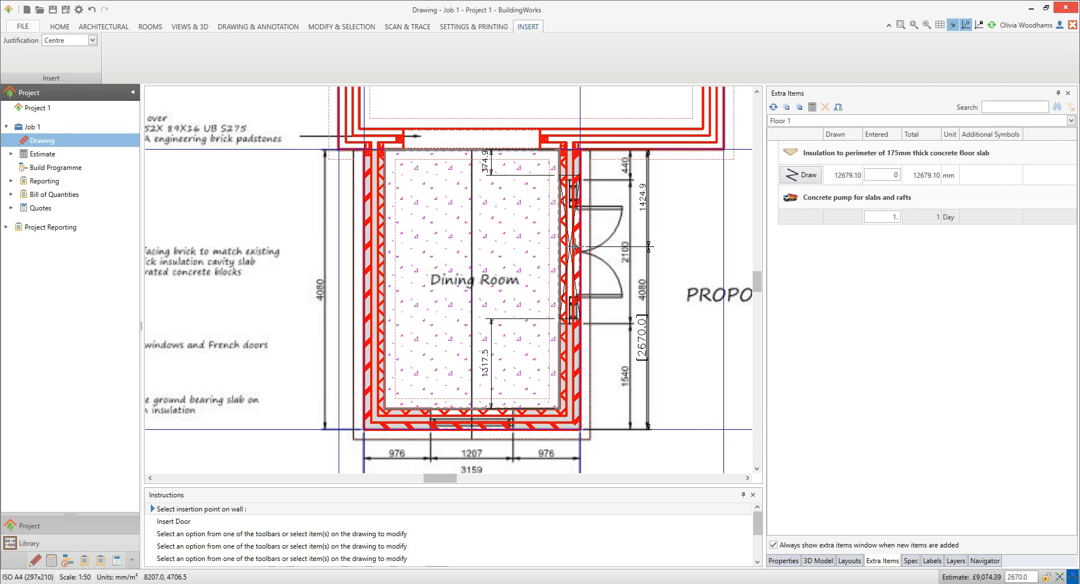
scroll(574, 246, up, 4)
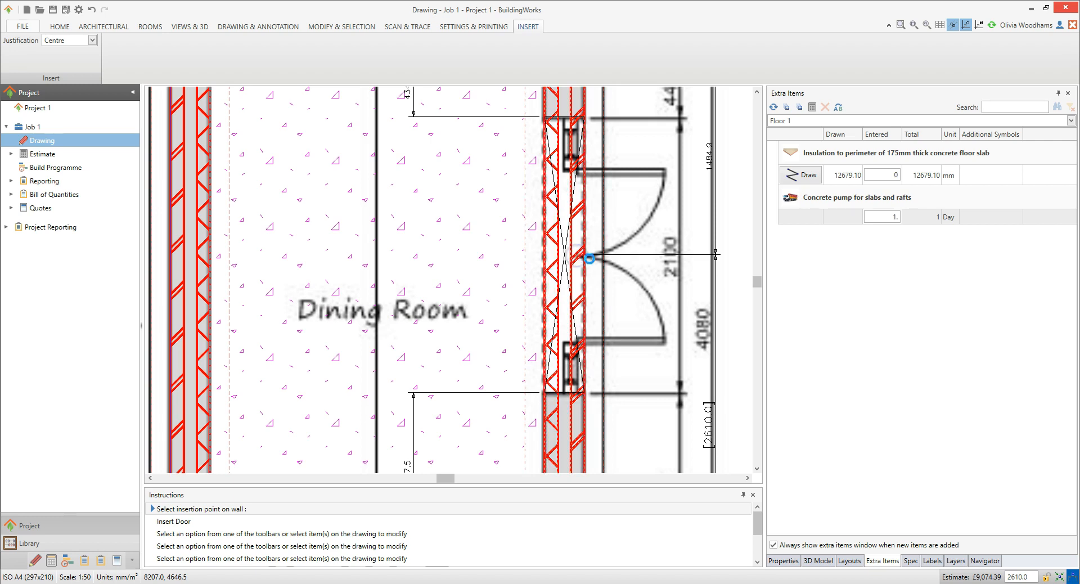
click(589, 258)
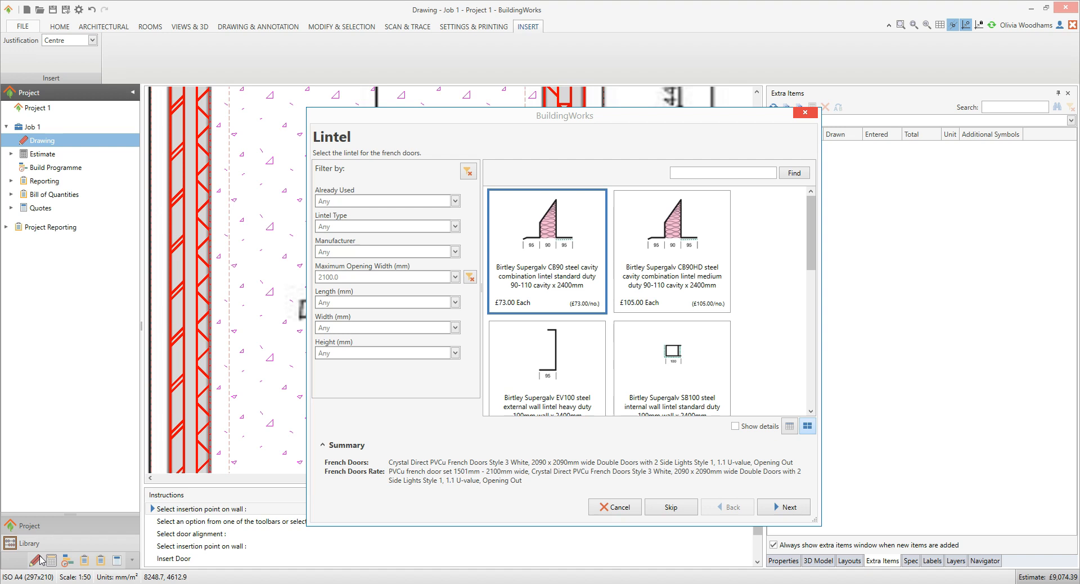
Give the French doors the Birtley Supergalv CB90 standard duty 90-110 cavity x 2400mm lintel and the "French doors with cavity tray" specification.
click(533, 288)
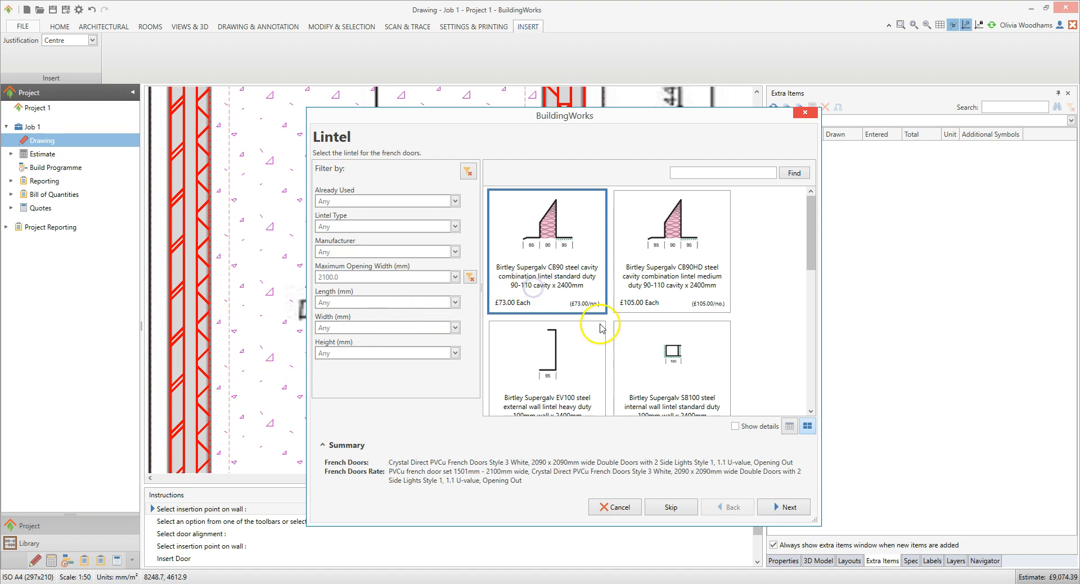
click(799, 509)
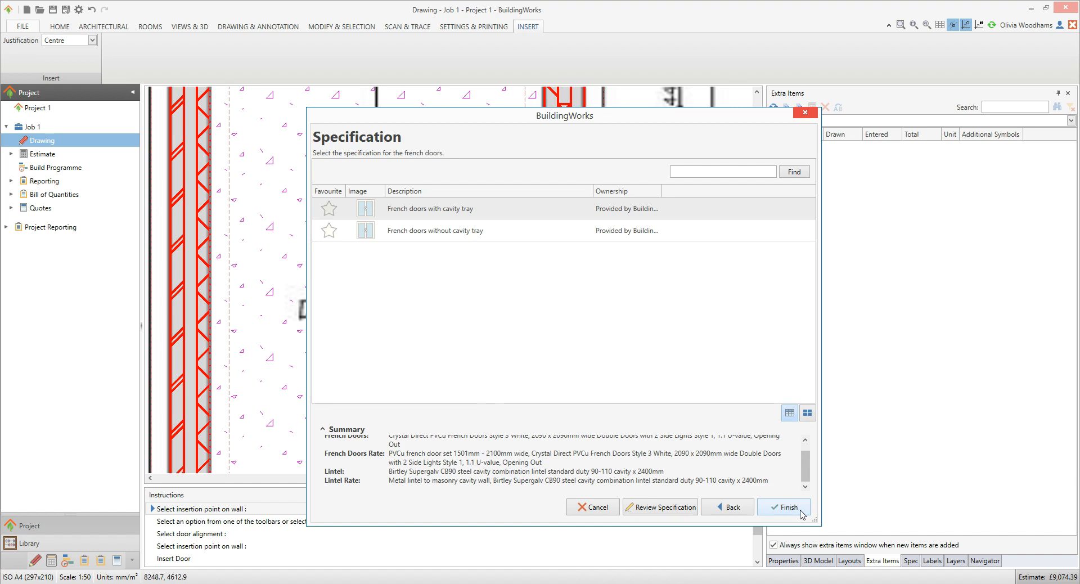
click(799, 514)
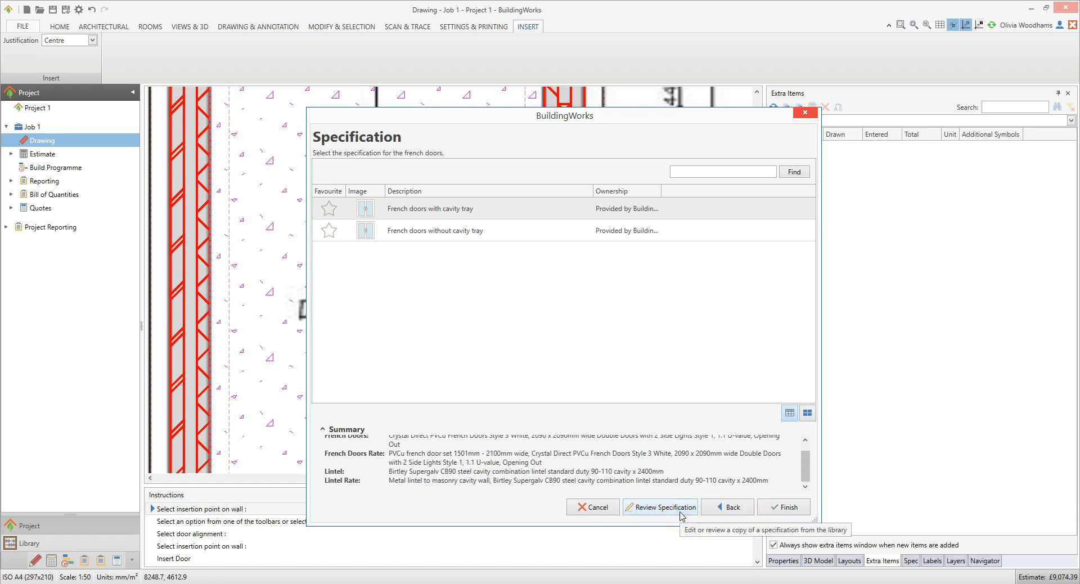
click(804, 512)
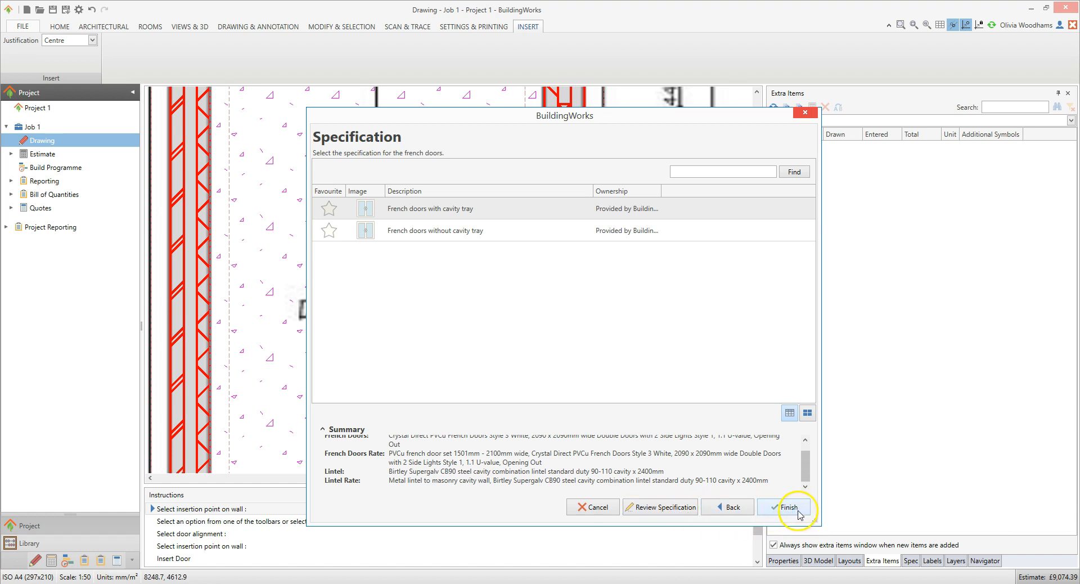
click(804, 512)
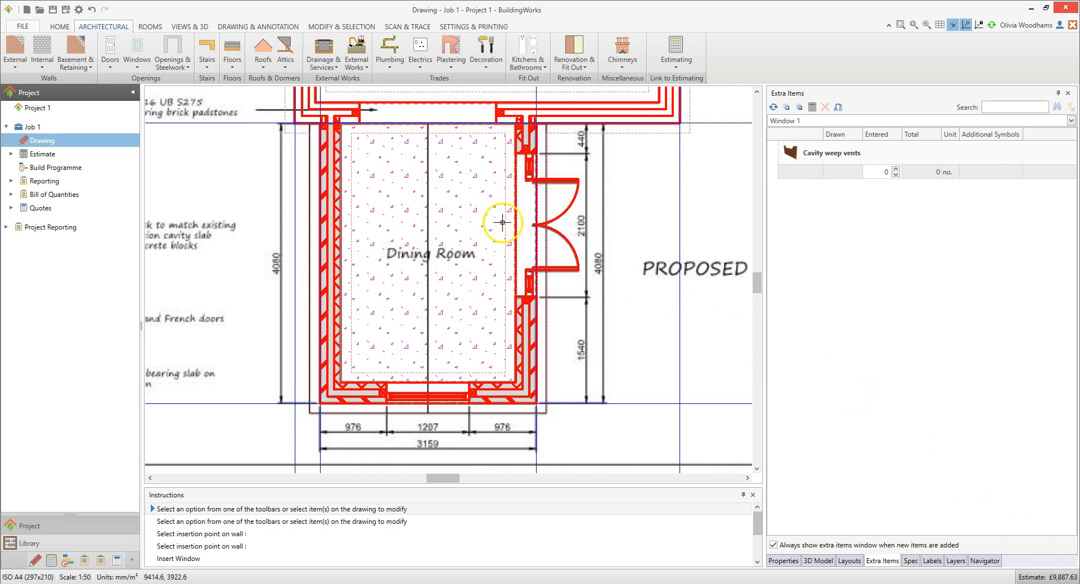
Start a cold cut roof and choose the specification "Tiled cut cold roof with timbers at 400mm centres - High Thermal Performance".
click(263, 61)
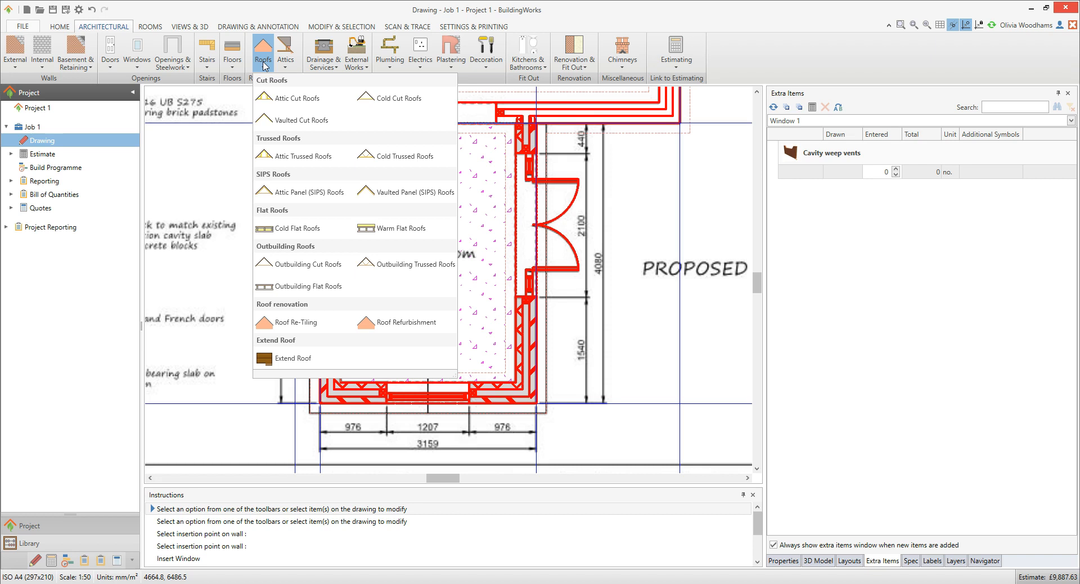
click(414, 97)
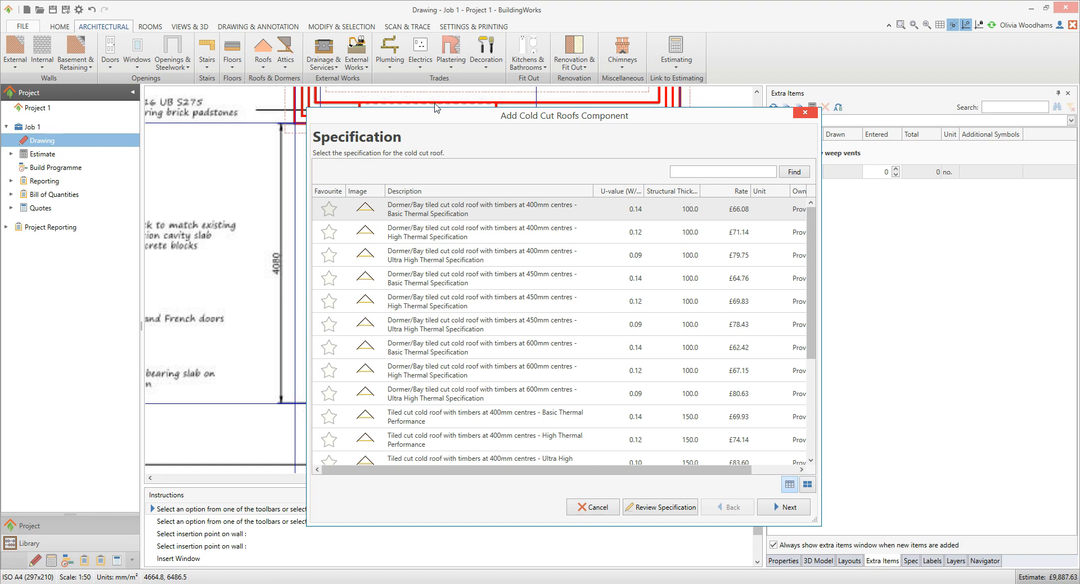
click(438, 107)
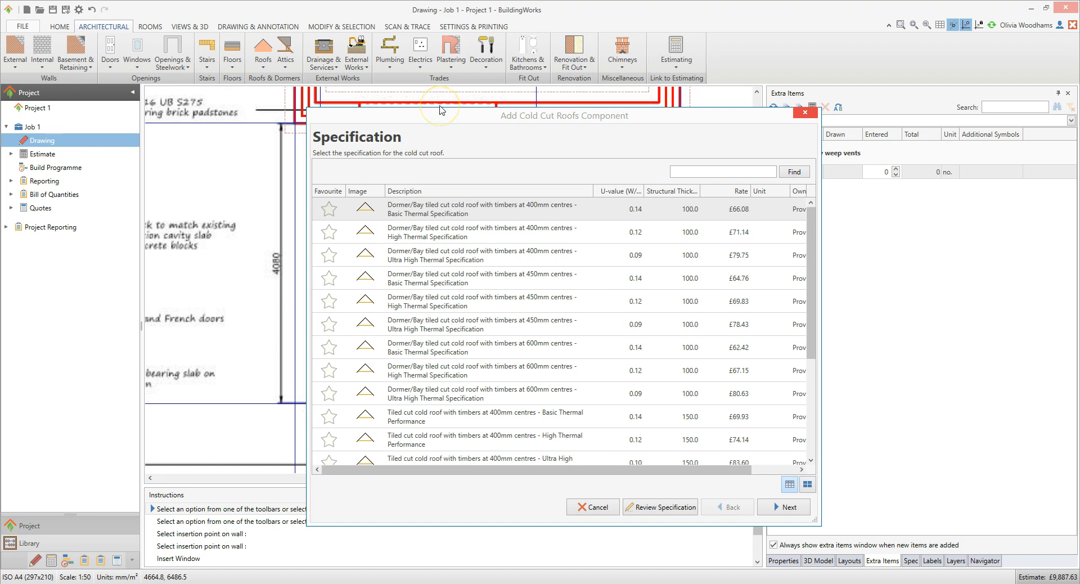
click(461, 445)
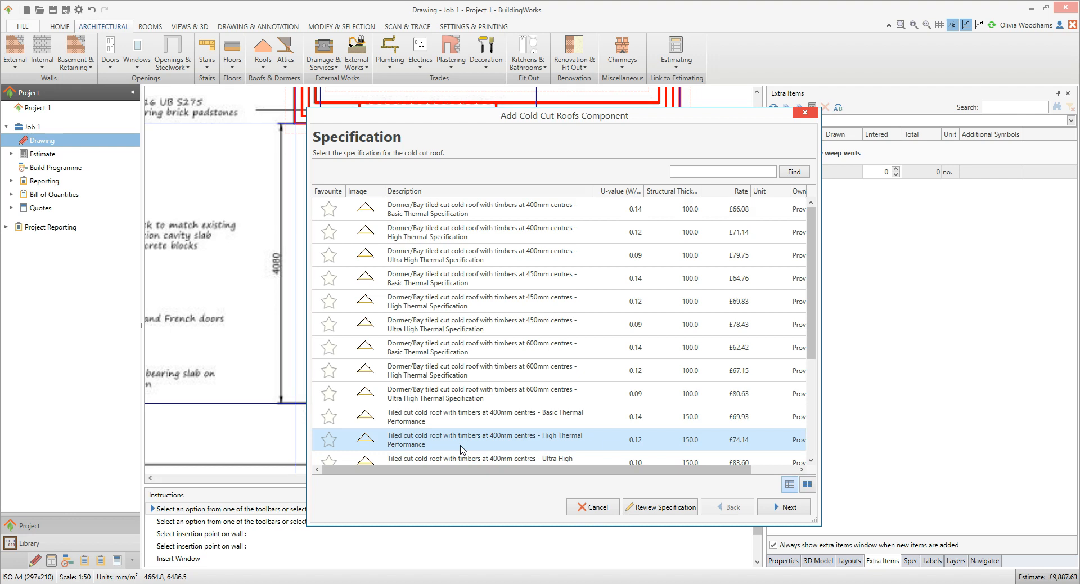
Review the roof specification and swap the Marley plain tiles for Redland 50 double roman interlocking concrete tiles, mortar bedded with lathe and felt.
click(675, 511)
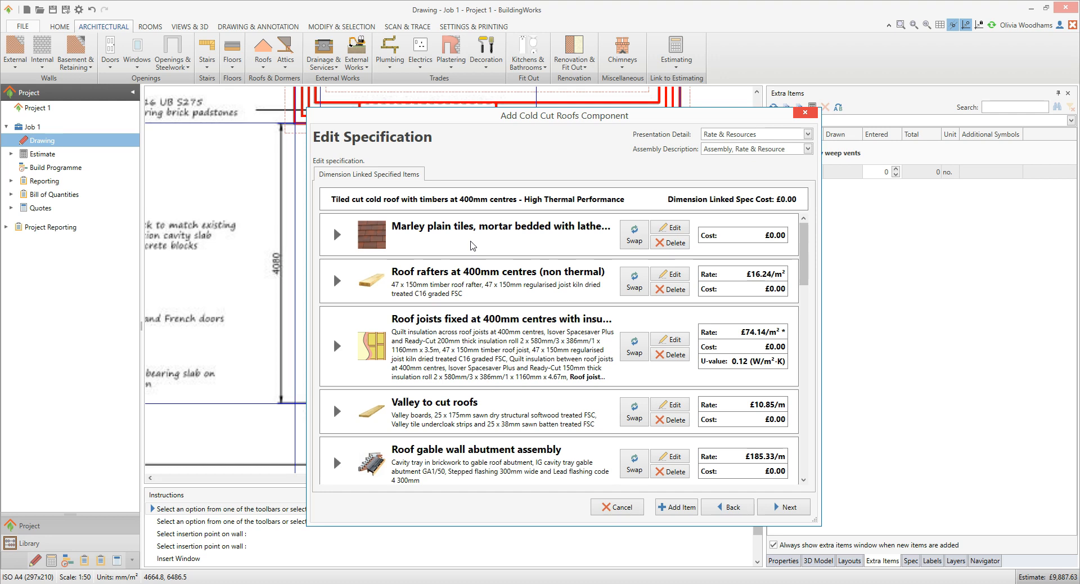
click(630, 241)
click(630, 240)
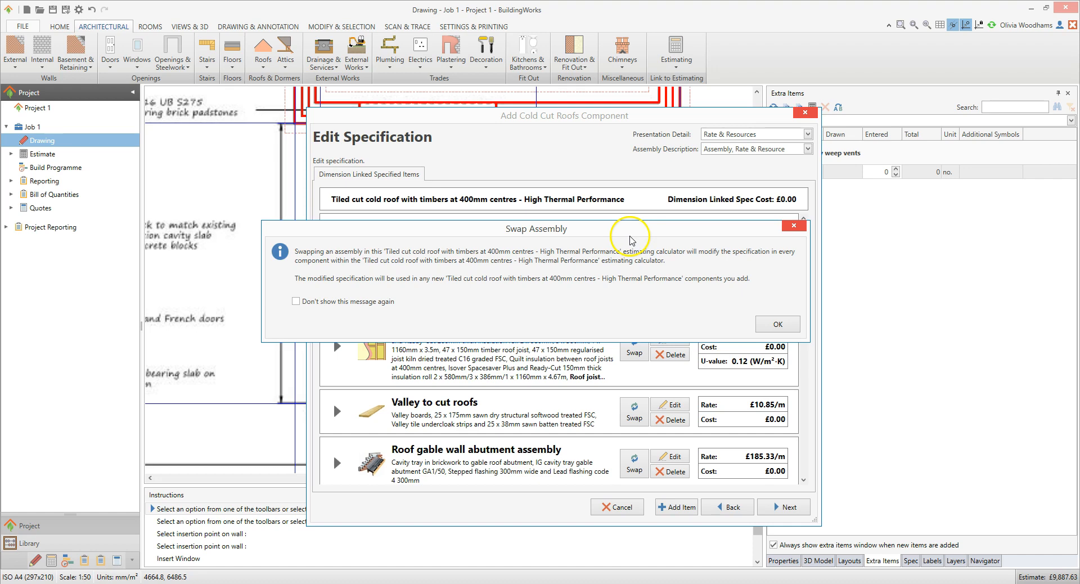
click(778, 324)
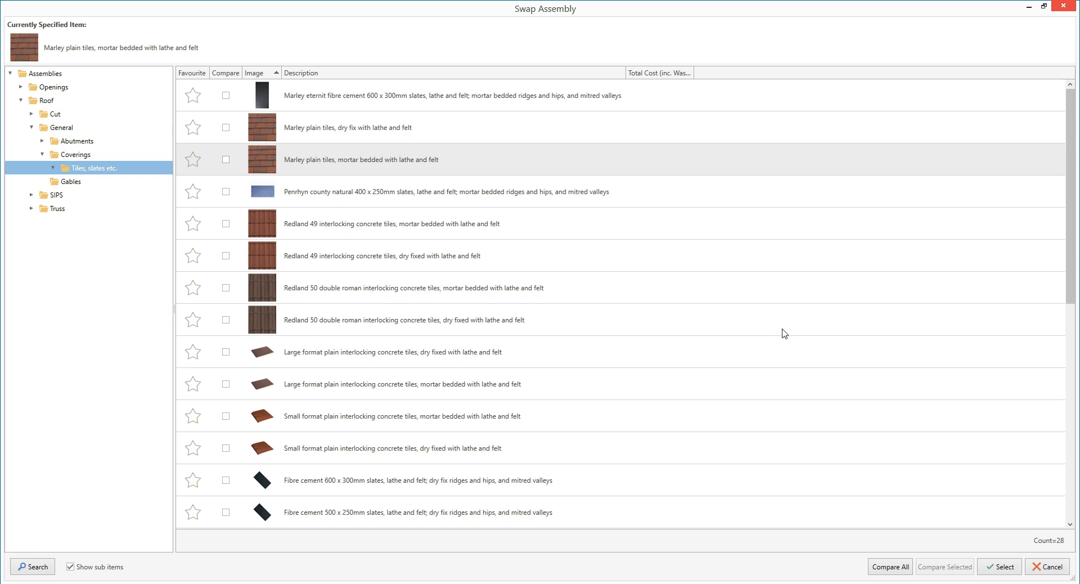
click(588, 292)
click(653, 351)
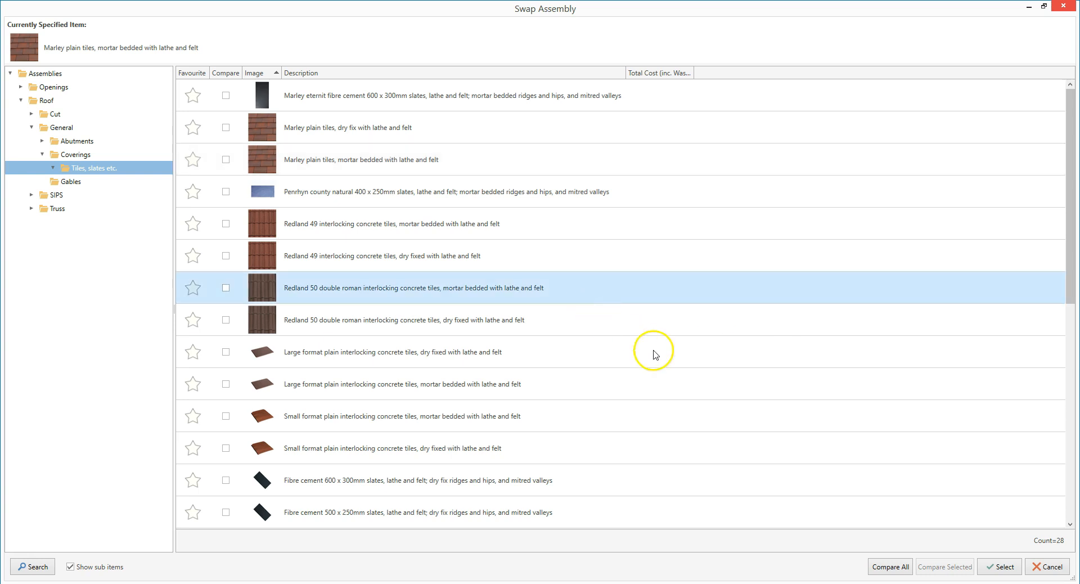
click(1000, 566)
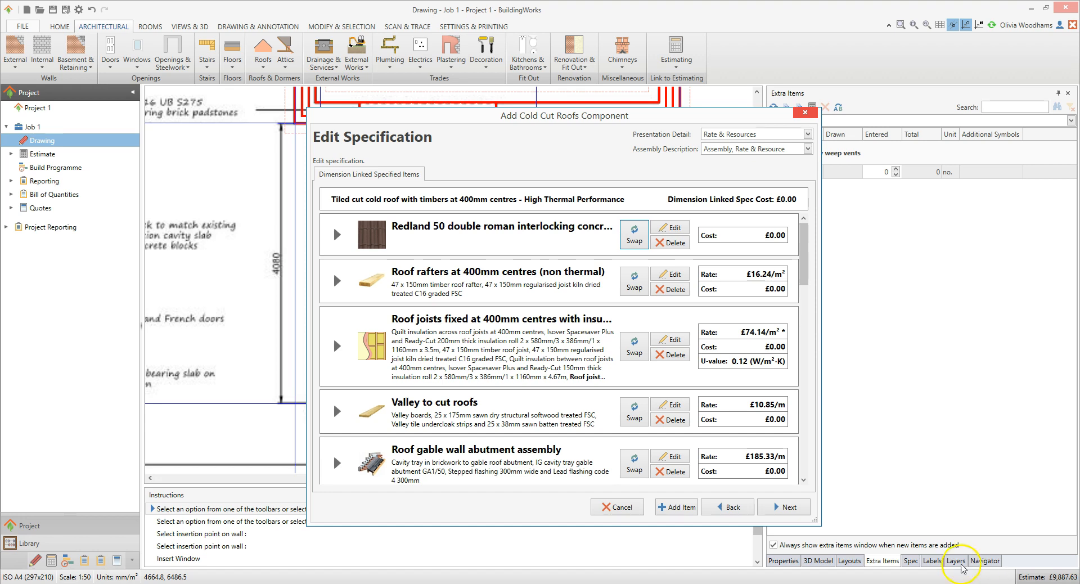
Set the roof type to Apex with a 30° pitch on both sides, and complete the roof setup with Valley Boards as the valley connection.
click(785, 511)
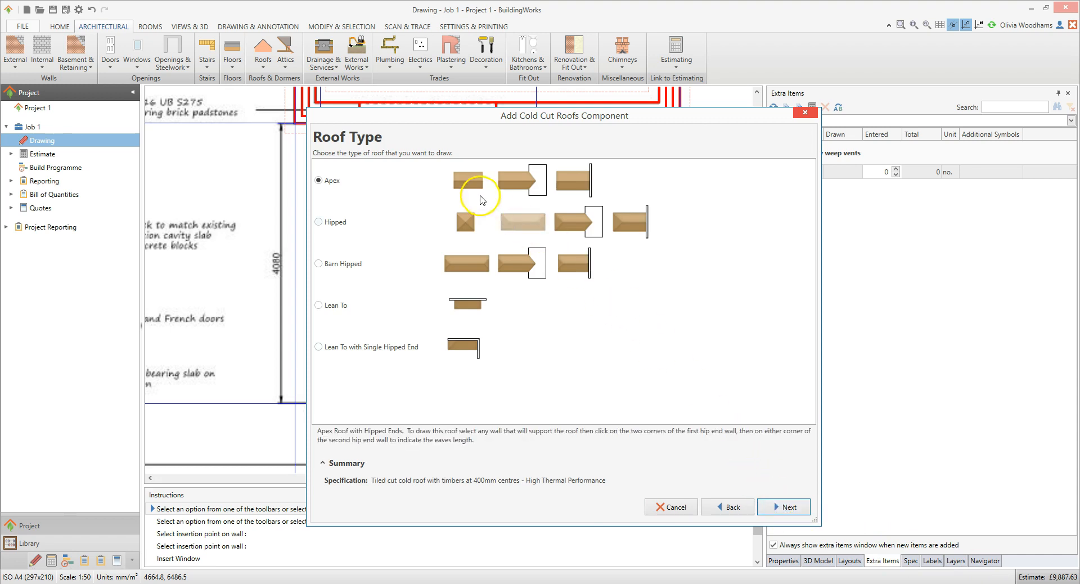
click(319, 181)
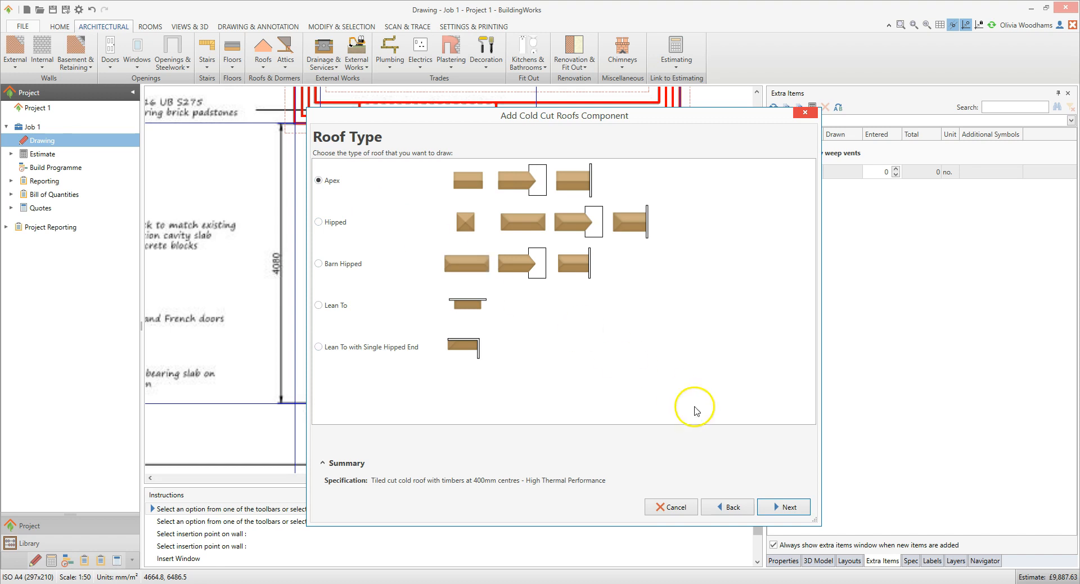
click(798, 507)
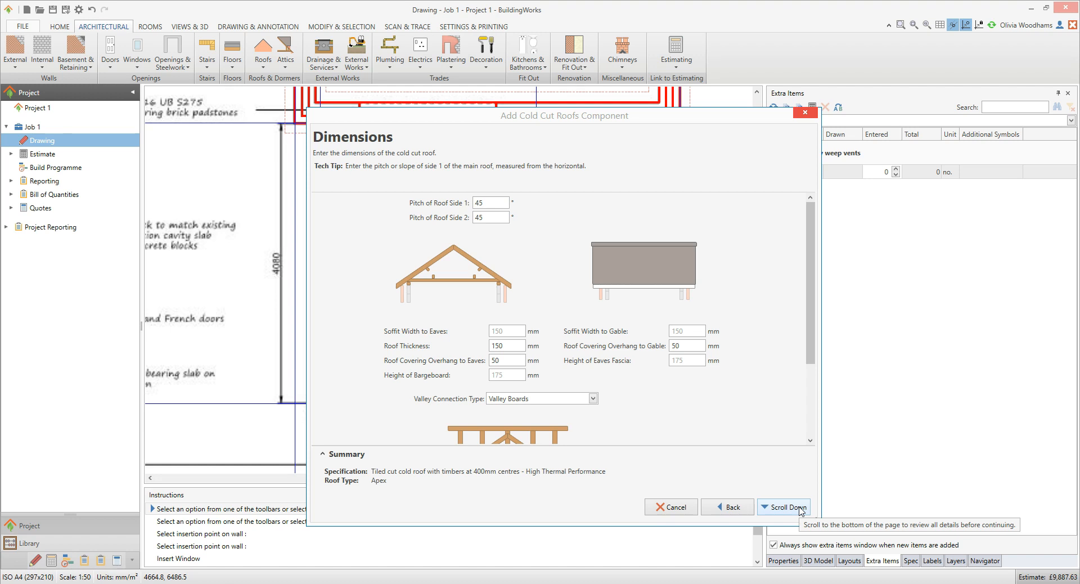
click(466, 201)
text(30)
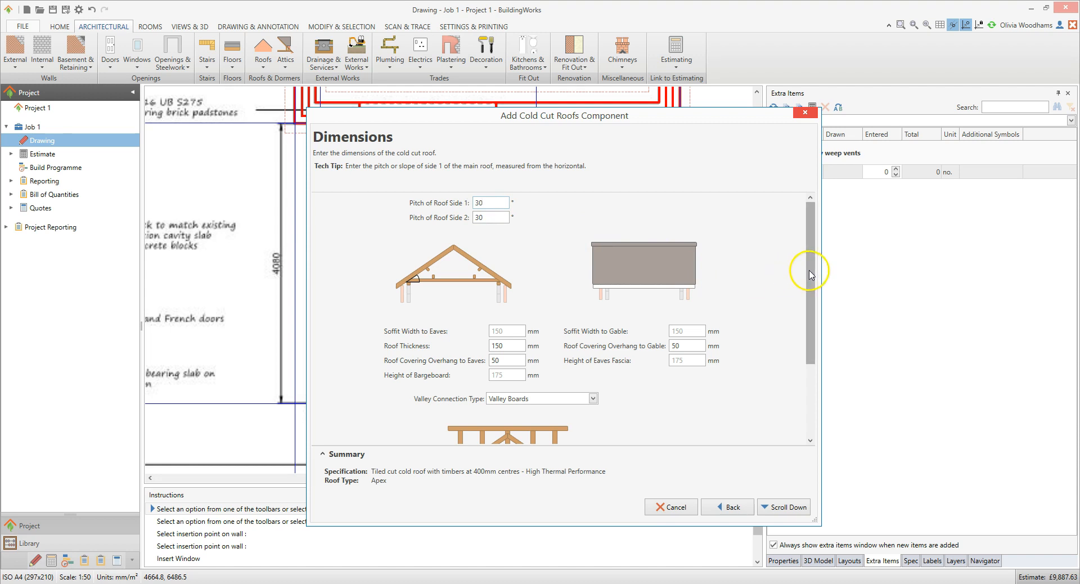
scroll(798, 366, down, 4)
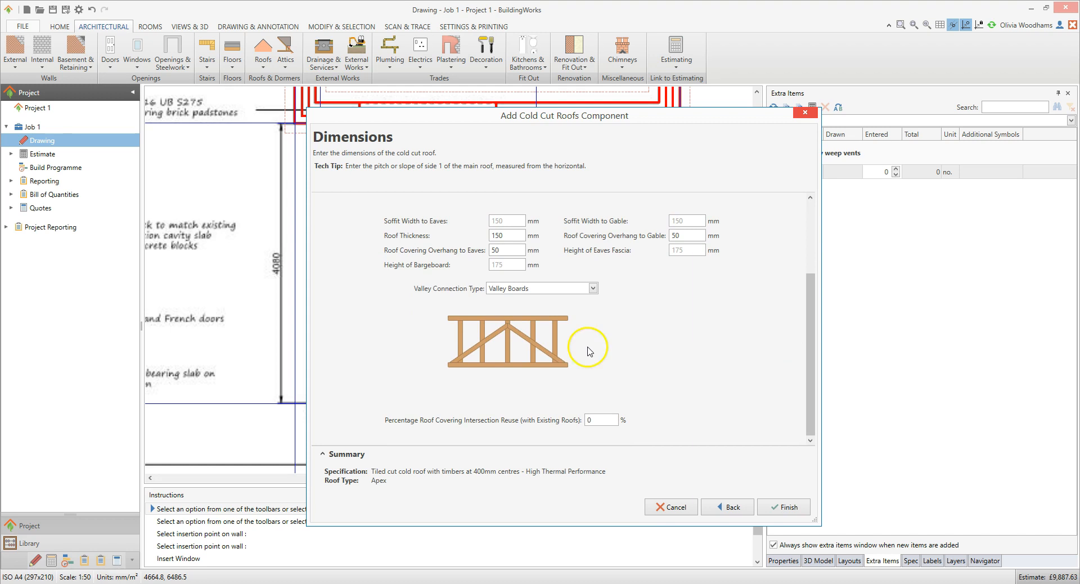
click(793, 508)
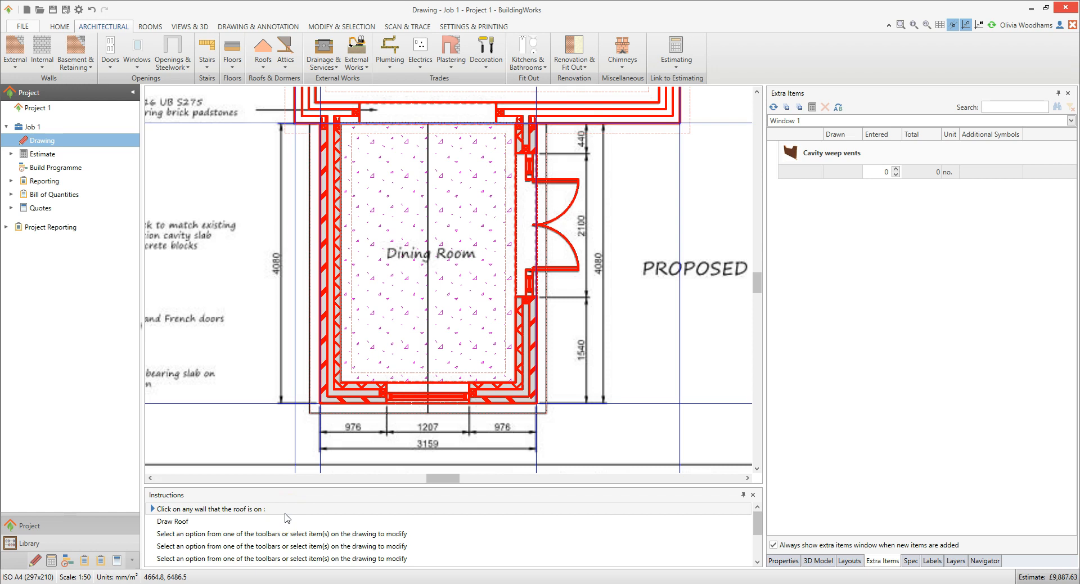
Place the roof over the dining room, spanning the outer corners of the window wall and teeing into the existing house wall opposite.
click(340, 402)
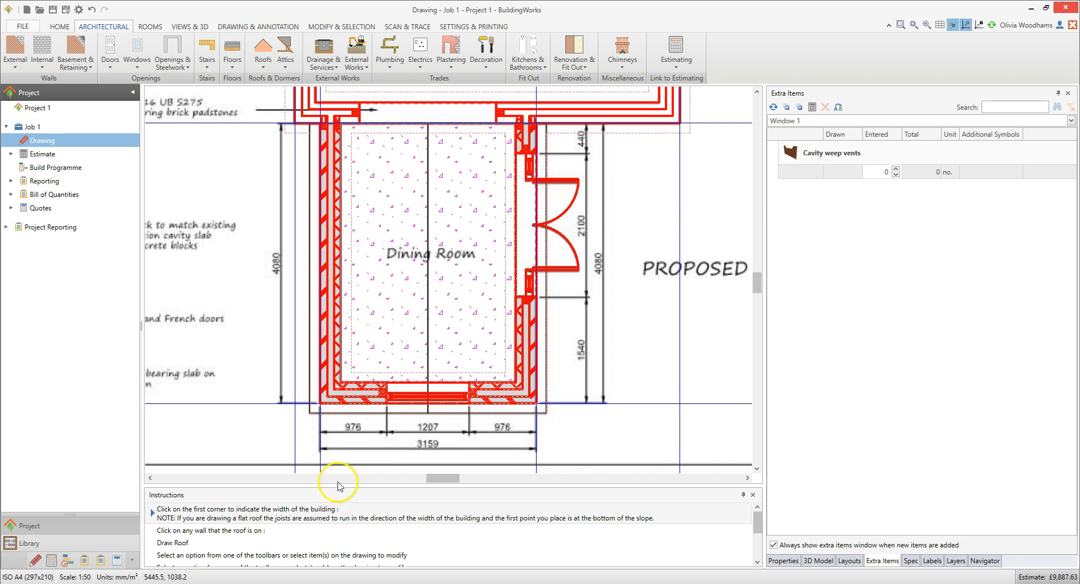
click(321, 403)
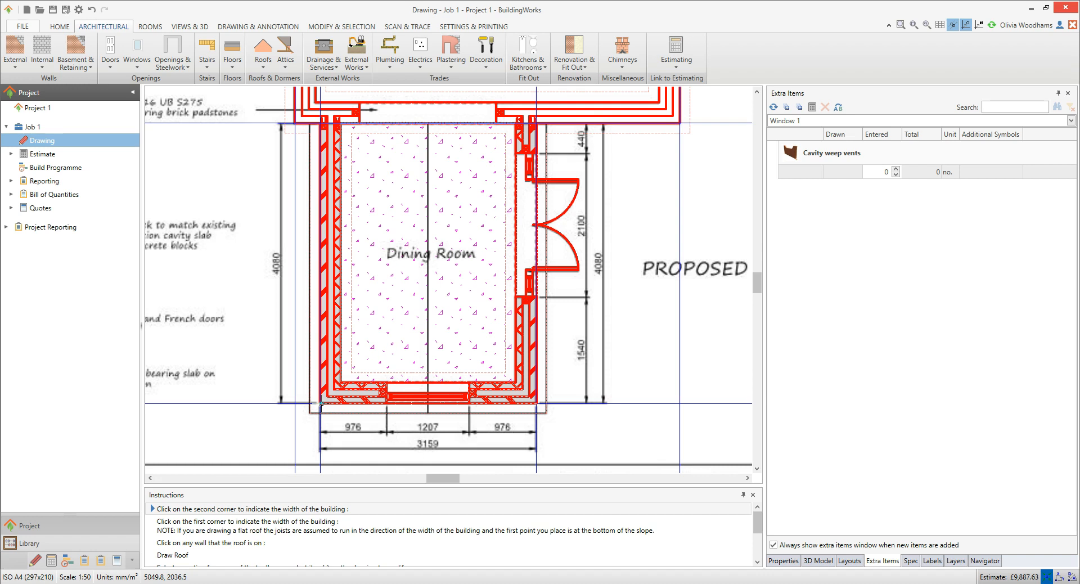
click(539, 404)
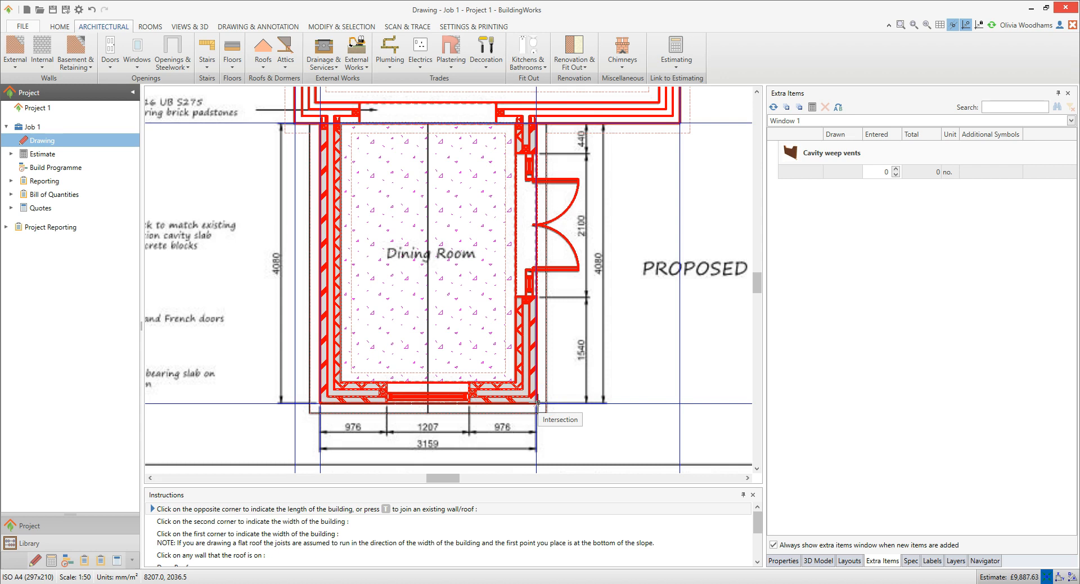
key(t)
click(537, 397)
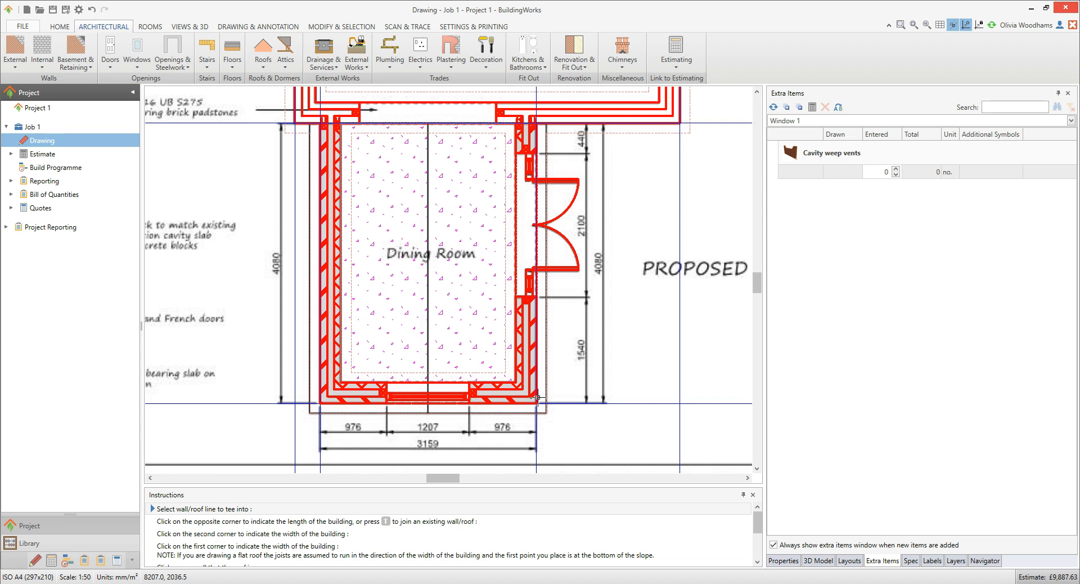
click(508, 115)
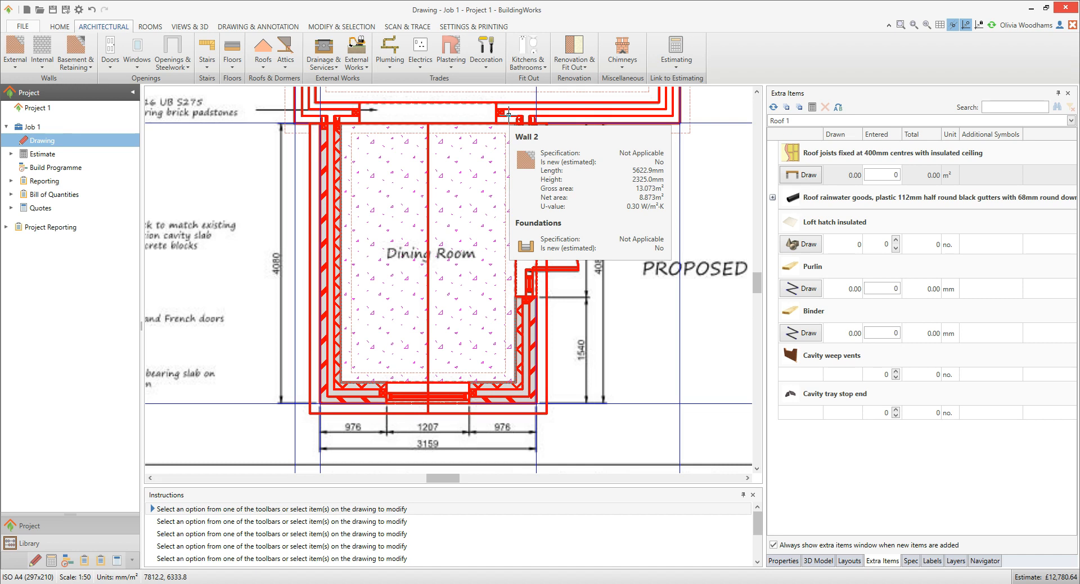
Fill the dining room roof with roof joists fixed at 400mm centres with insulated ceiling.
click(807, 175)
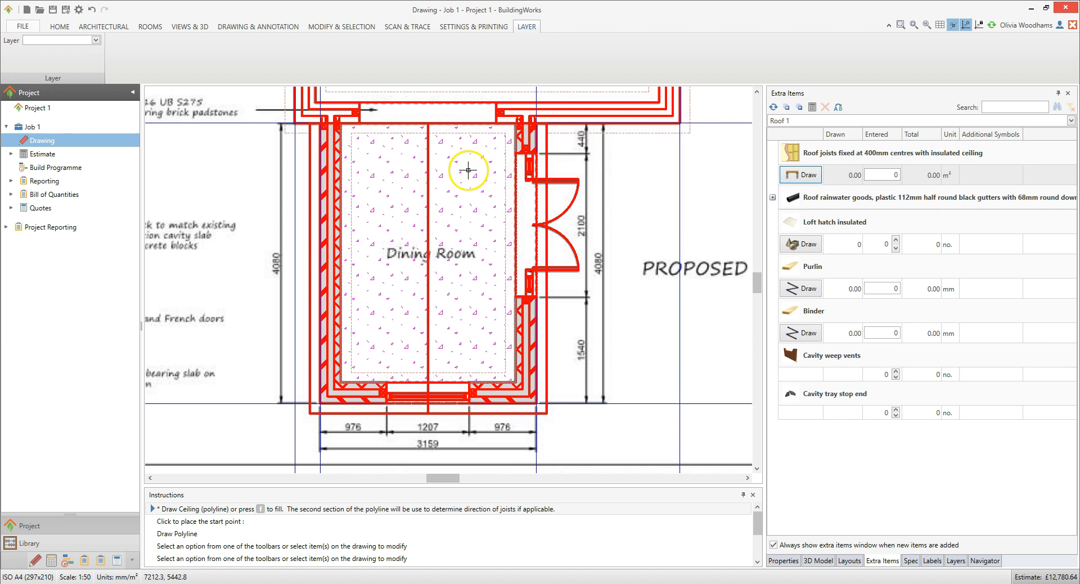
key(f)
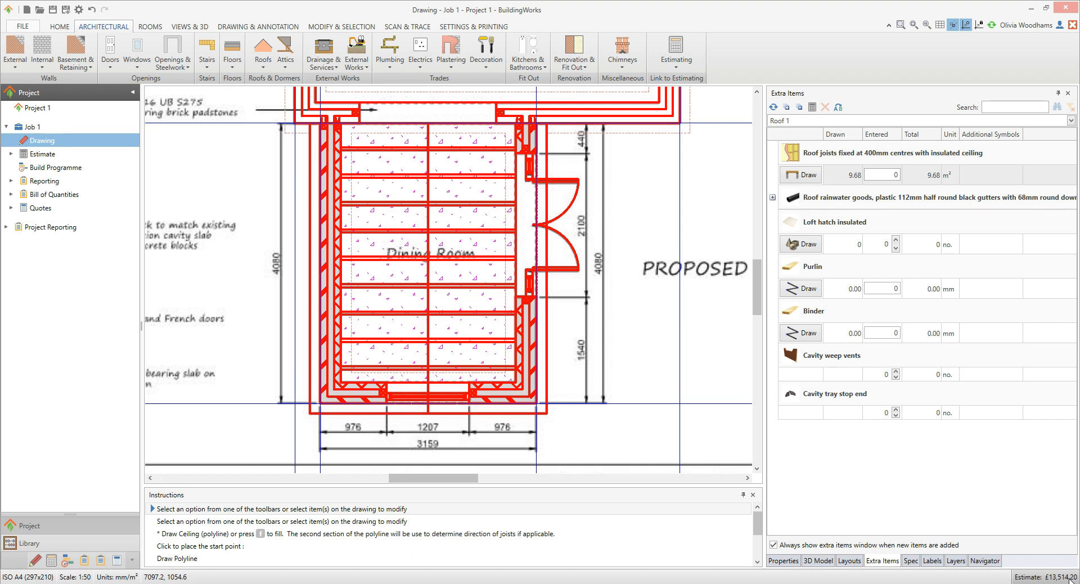
Examine the extension's walls, window, French doors and roof in the 3D model from several angles, including the default home view.
click(821, 561)
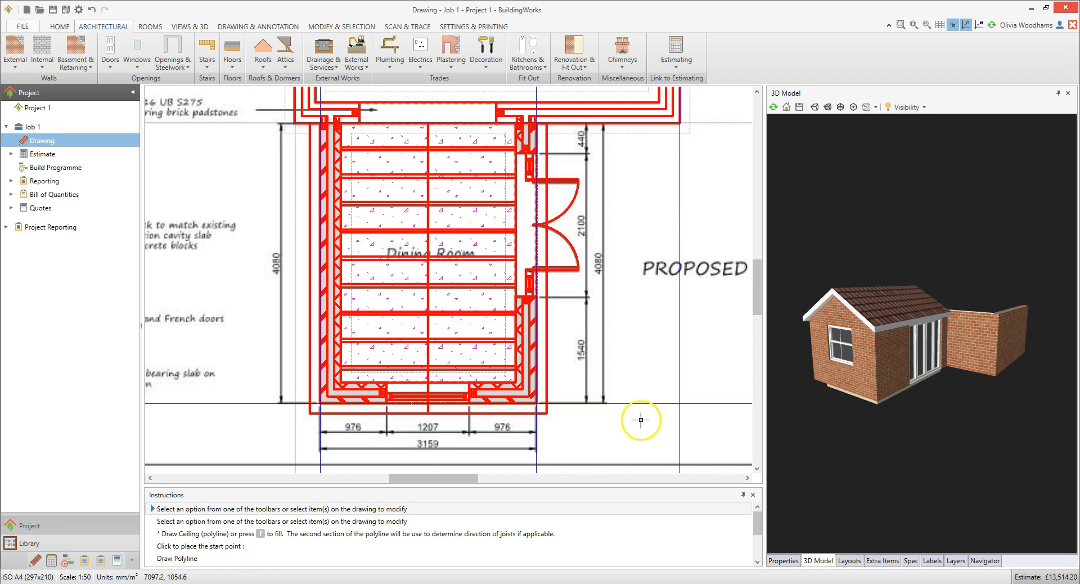
click(206, 28)
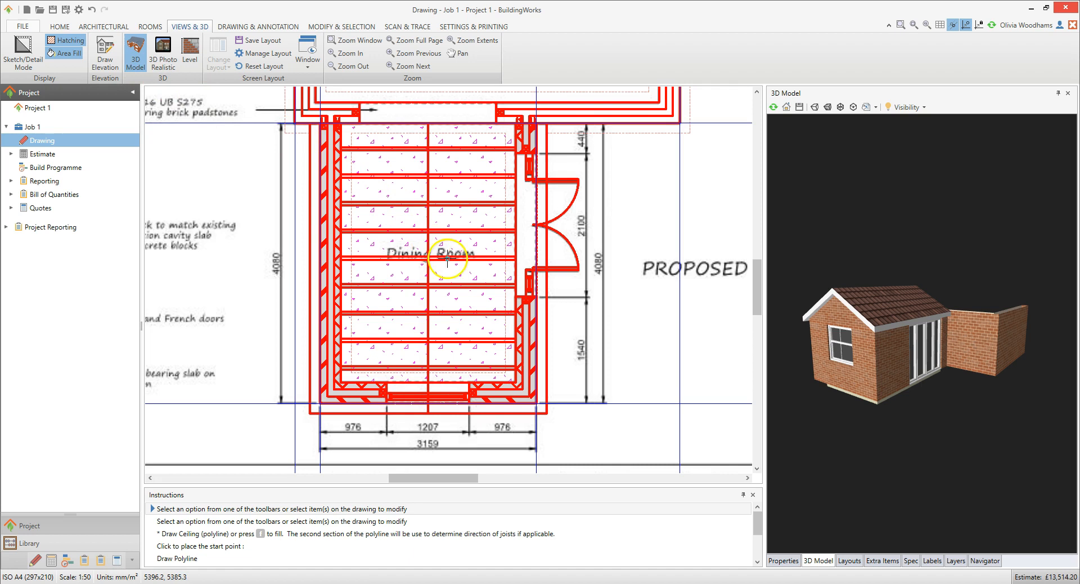
mouse_move(890, 349)
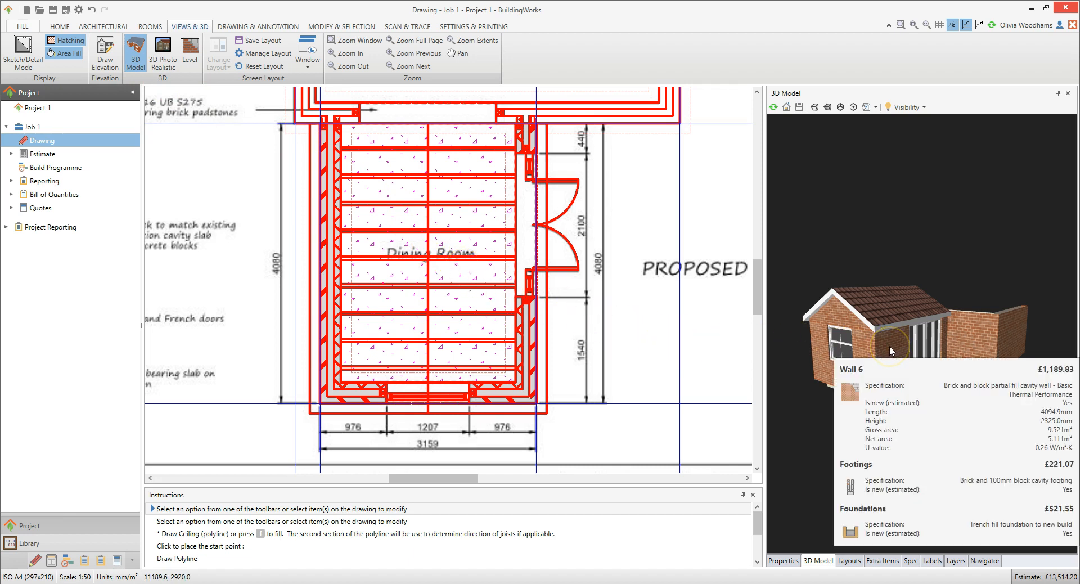
mouse_move(881, 348)
mouse_down()
mouse_move(1023, 348)
mouse_move(885, 348)
mouse_up()
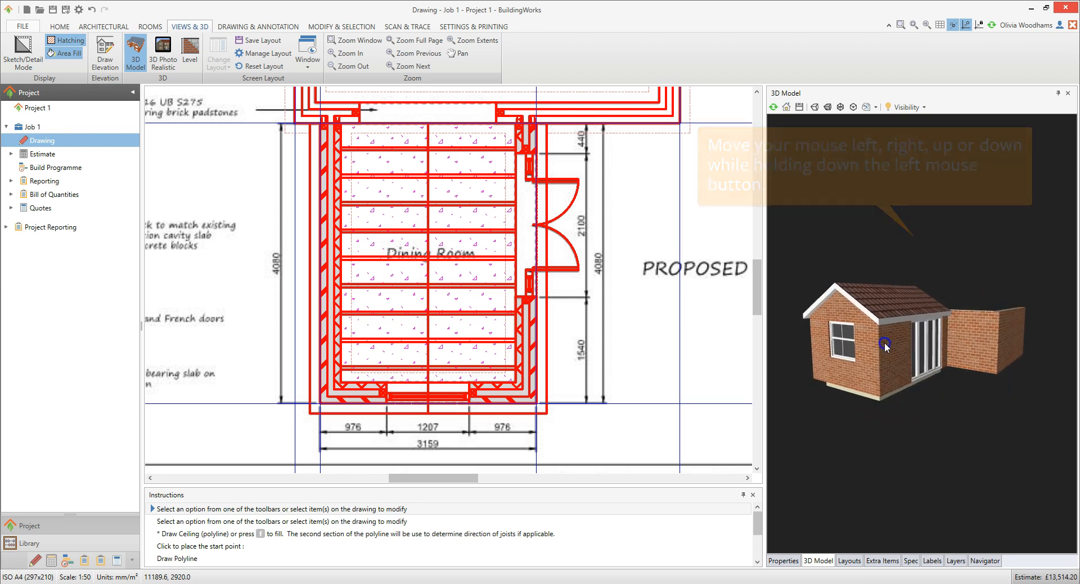
mouse_move(885, 347)
click(881, 316)
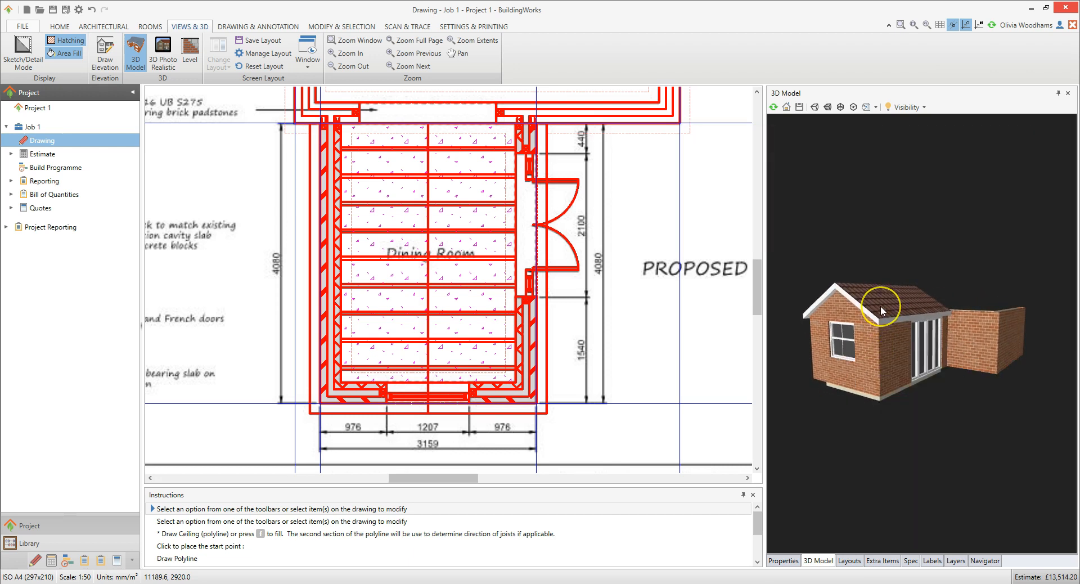
click(787, 109)
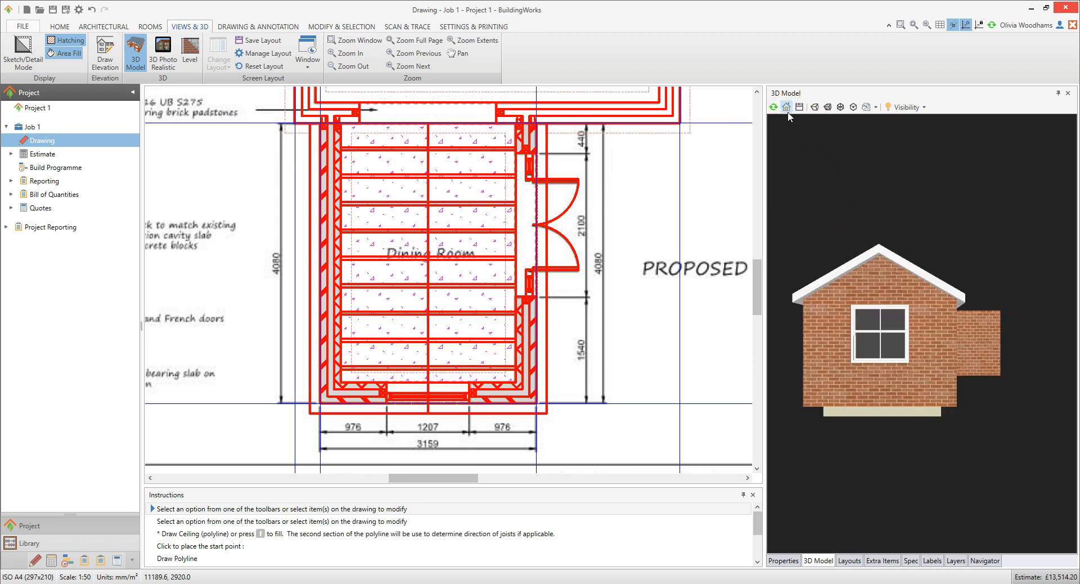
drag(933, 234, 922, 254)
drag(868, 351, 900, 354)
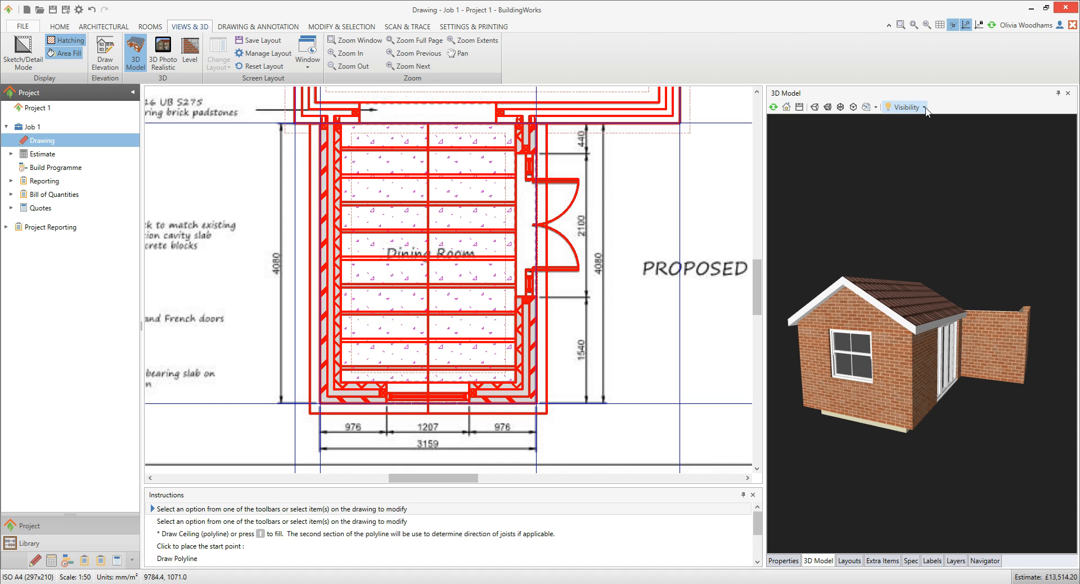
Hide the existing components in the 3D model and examine the new extension's roof and French door side.
click(924, 108)
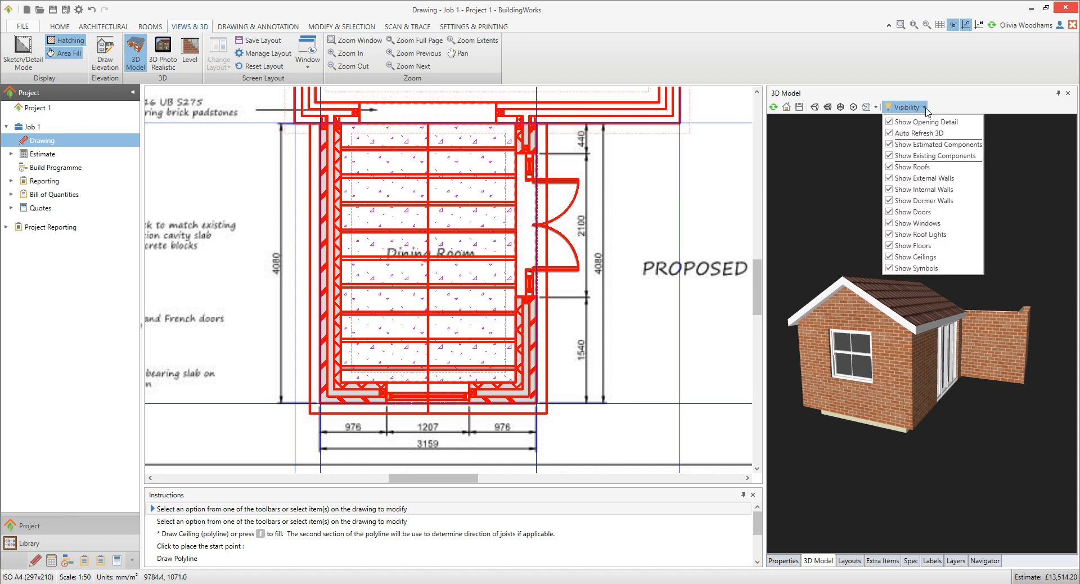
click(890, 157)
click(890, 156)
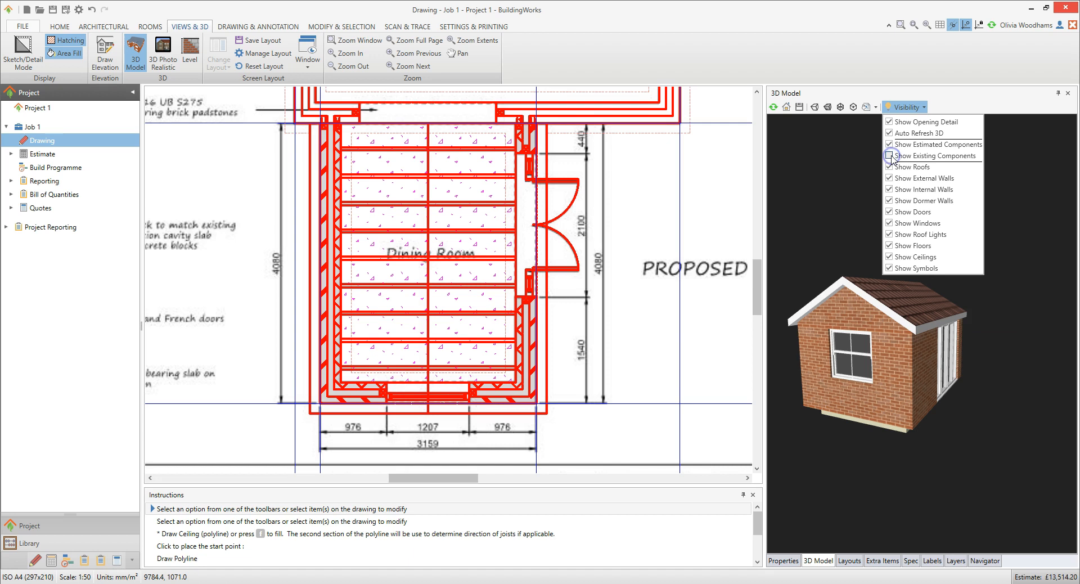
drag(978, 297, 946, 318)
mouse_move(949, 323)
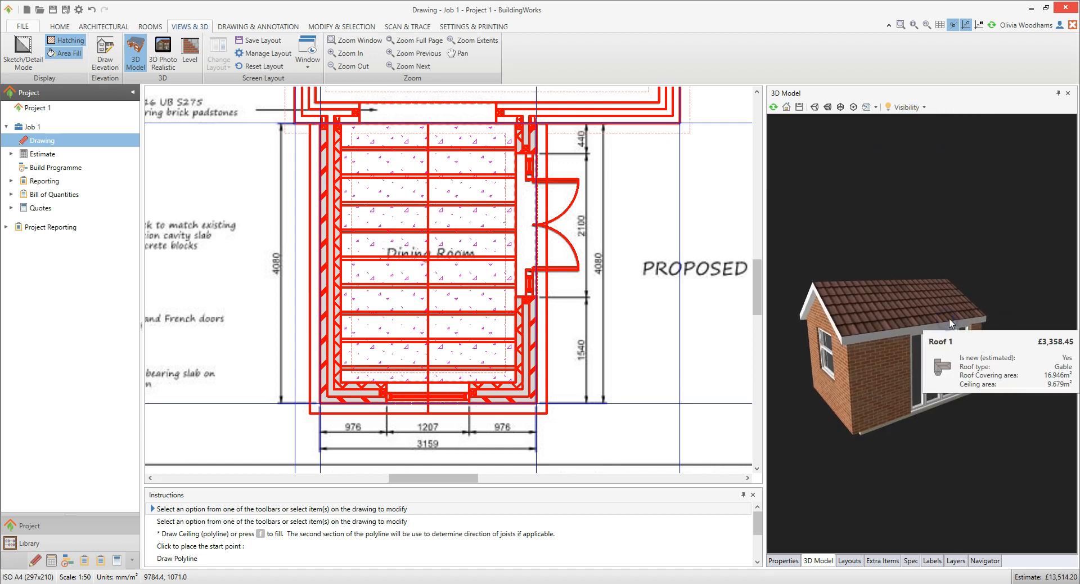